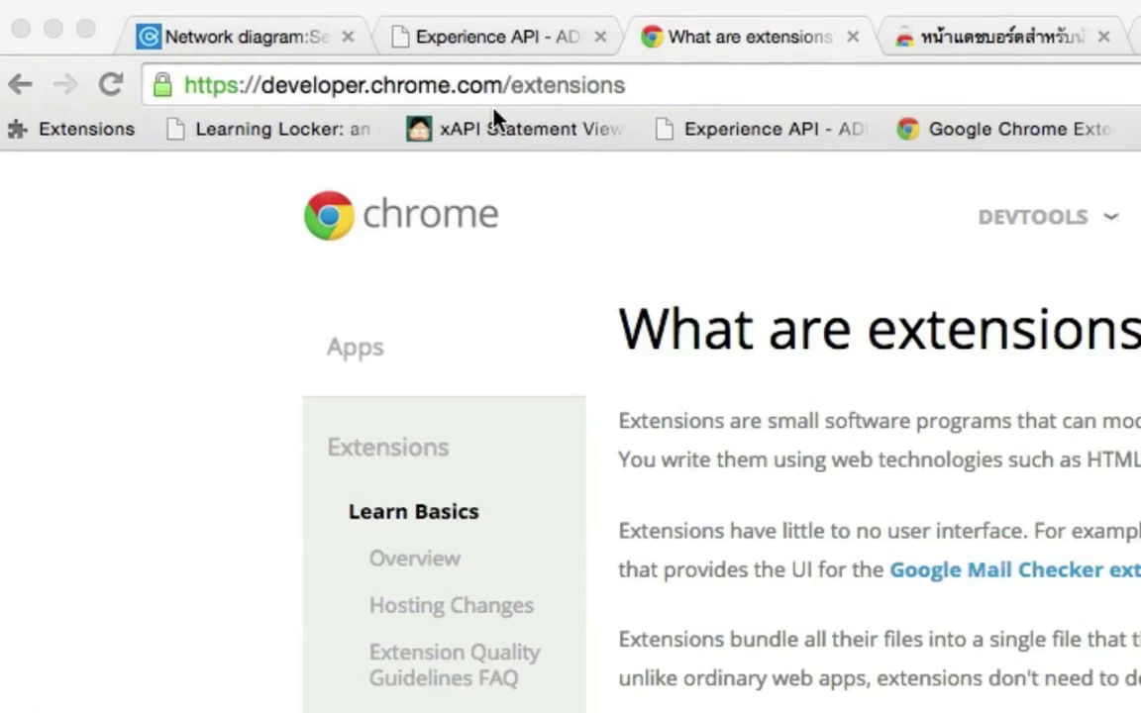
Scroll up and down through the 'What are extensions?' page on developer.chrome.com.
{"action": "scroll", "coordinate": [694, 446], "scroll_direction": "down", "scroll_amount": 5}
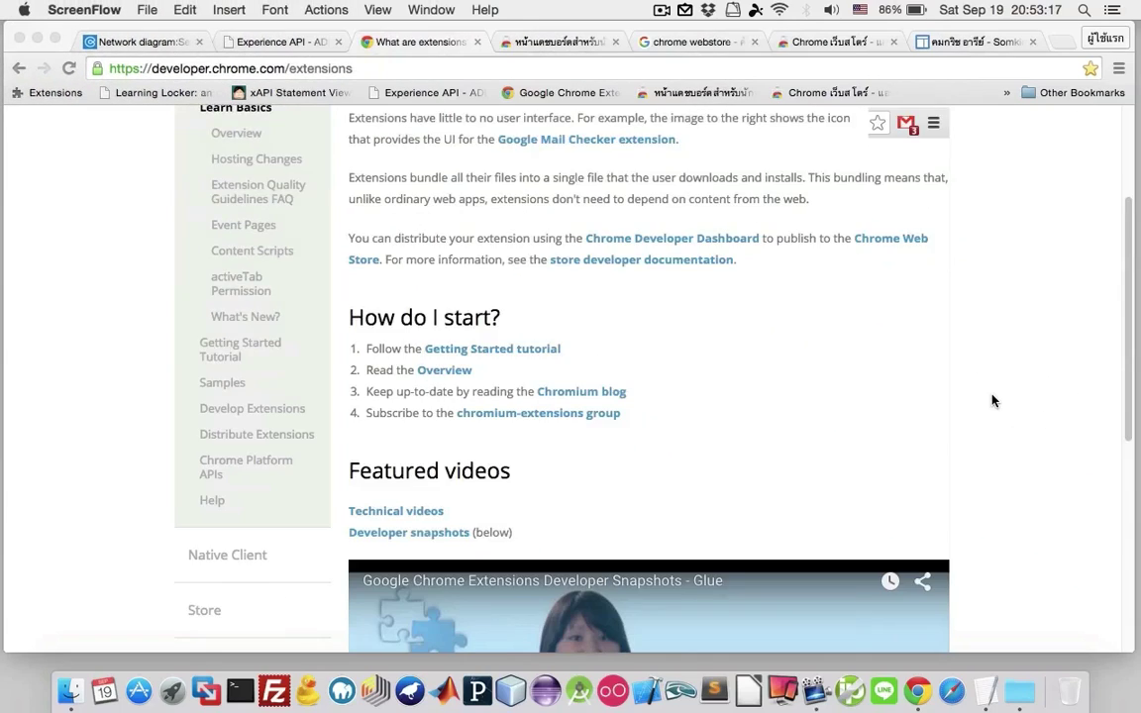
{"action": "scroll", "coordinate": [994, 400], "scroll_direction": "down", "scroll_amount": 5}
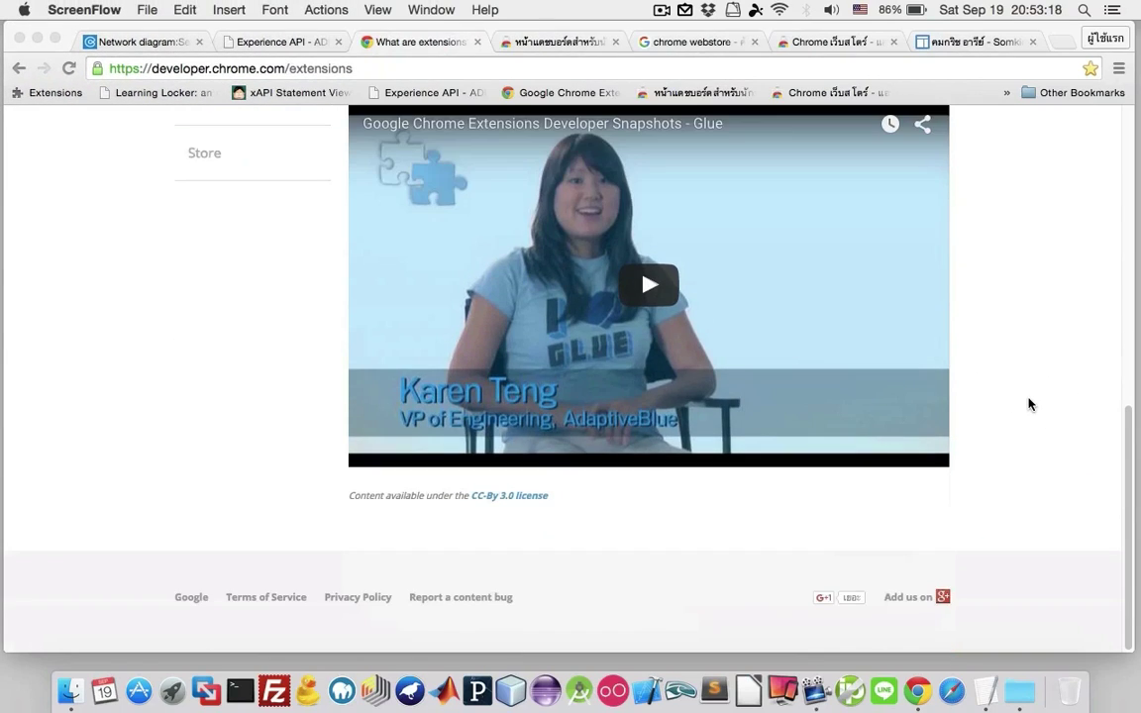
{"action": "scroll", "coordinate": [1029, 404], "scroll_direction": "up", "scroll_amount": 10}
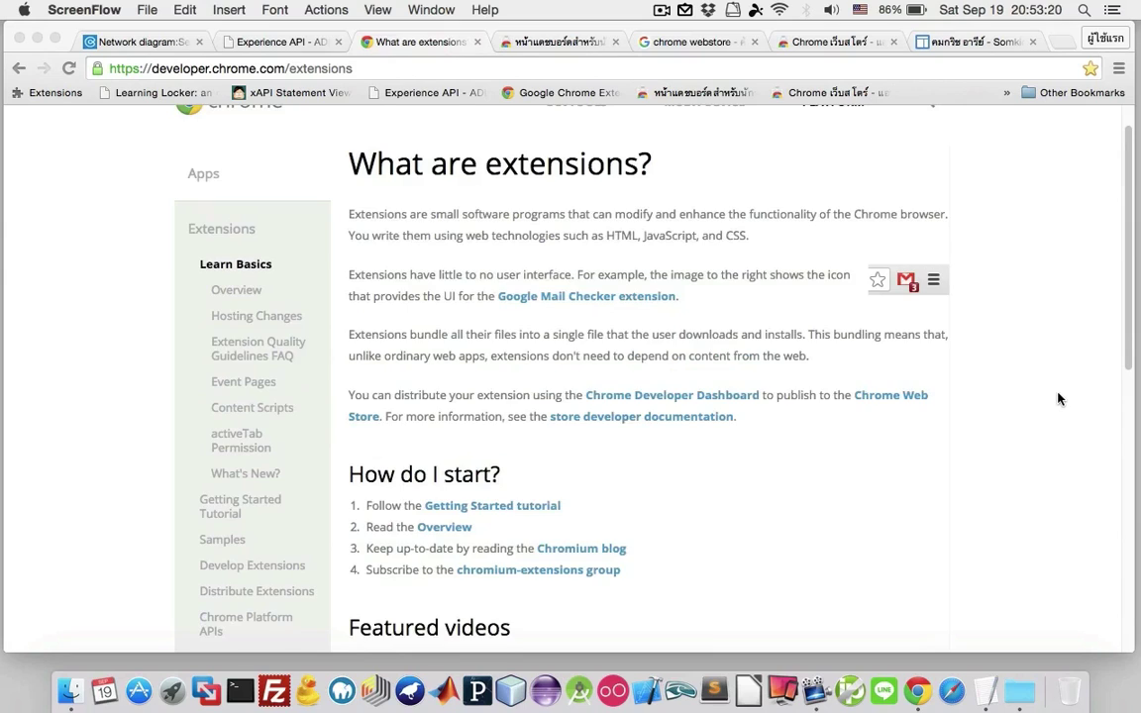
{"action": "scroll", "coordinate": [1058, 399], "scroll_direction": "up", "scroll_amount": 1}
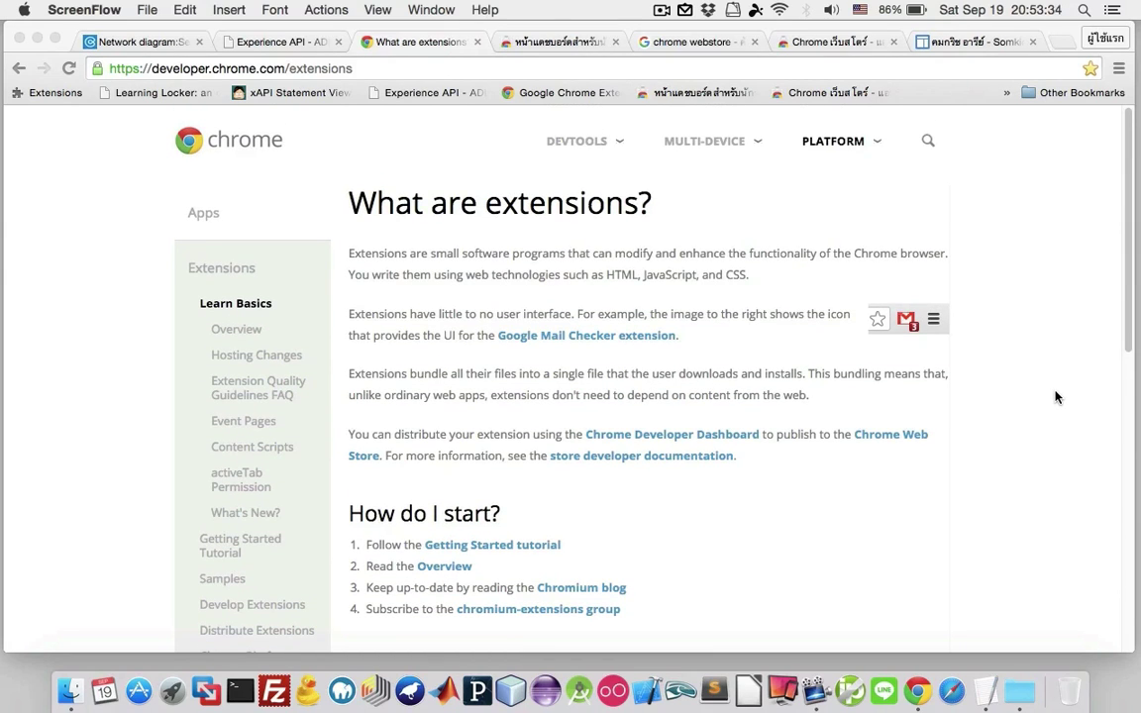
{"action": "scroll", "coordinate": [1056, 396], "scroll_direction": "down", "scroll_amount": 4}
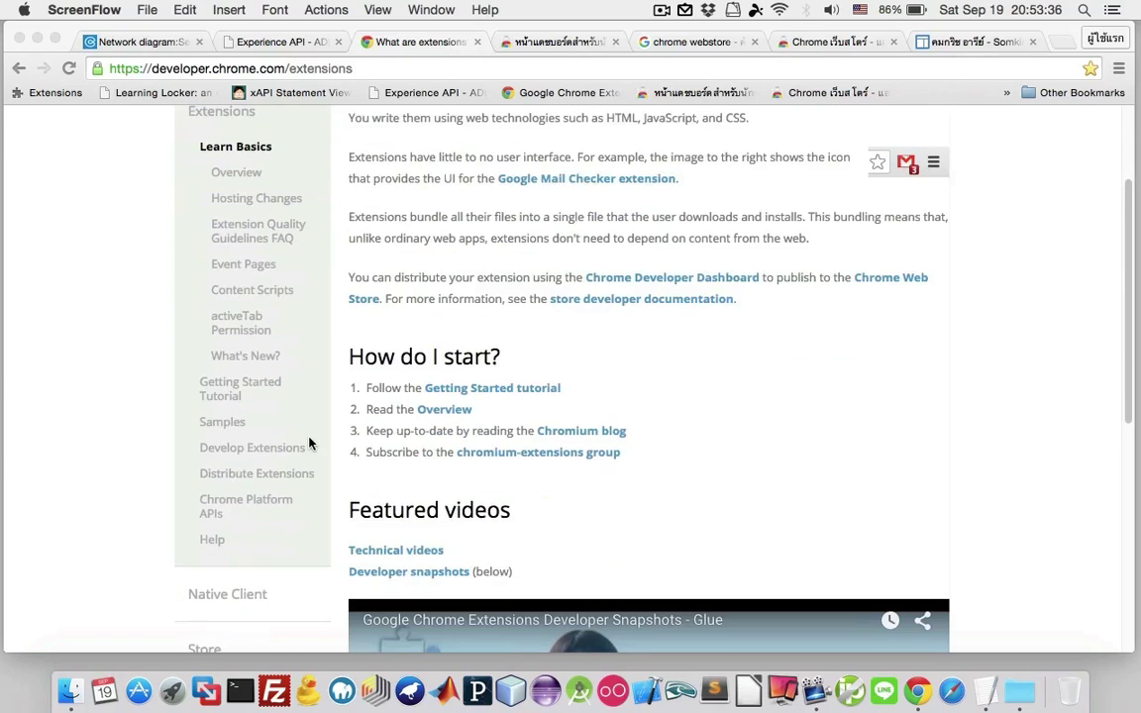
{"action": "scroll", "coordinate": [279, 395], "scroll_direction": "up", "scroll_amount": 4}
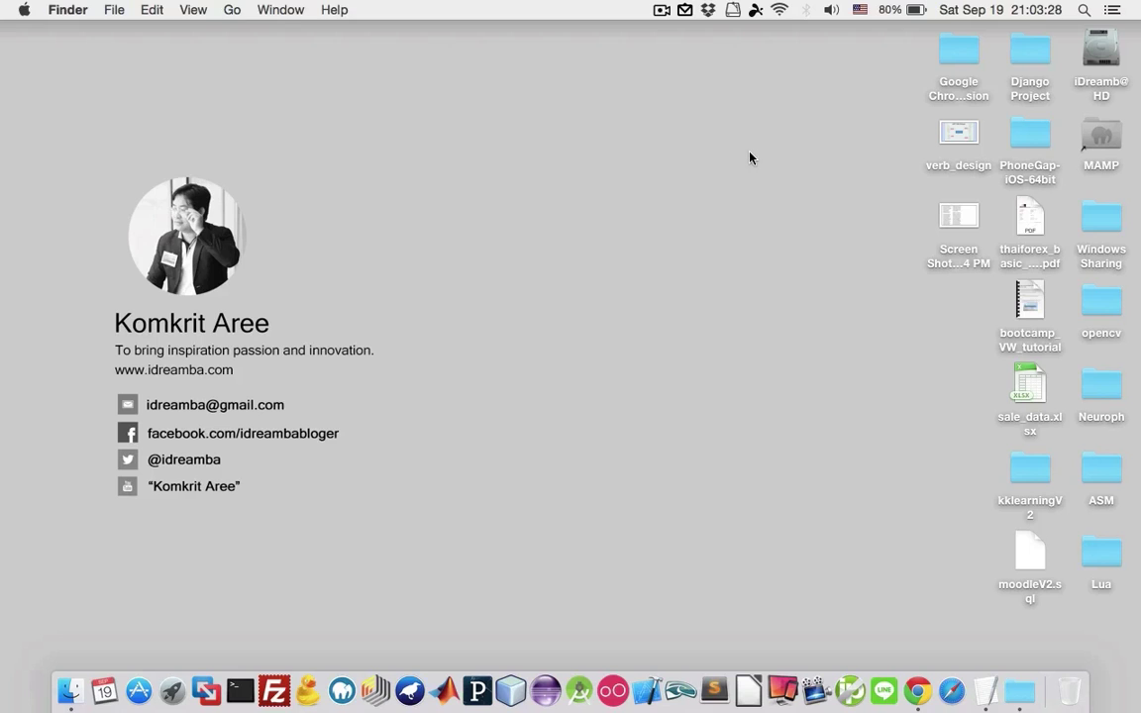
Open the Self-Learning Tracking folder in Google Chrome Extension and select its source files.
{"action": "double_click", "coordinate": [959, 57]}
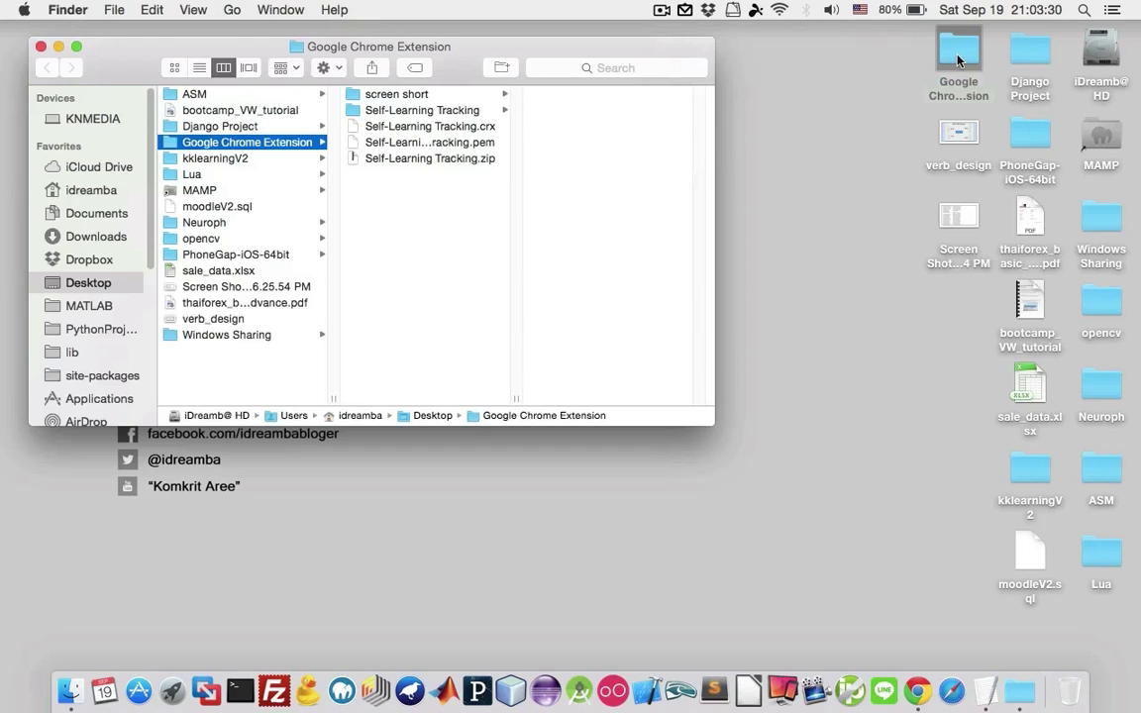
{"action": "left_click", "coordinate": [446, 110]}
{"action": "left_click_drag", "start_coordinate": [451, 52], "coordinate": [617, 66]}
{"action": "left_click_drag", "start_coordinate": [792, 358], "coordinate": [778, 99]}
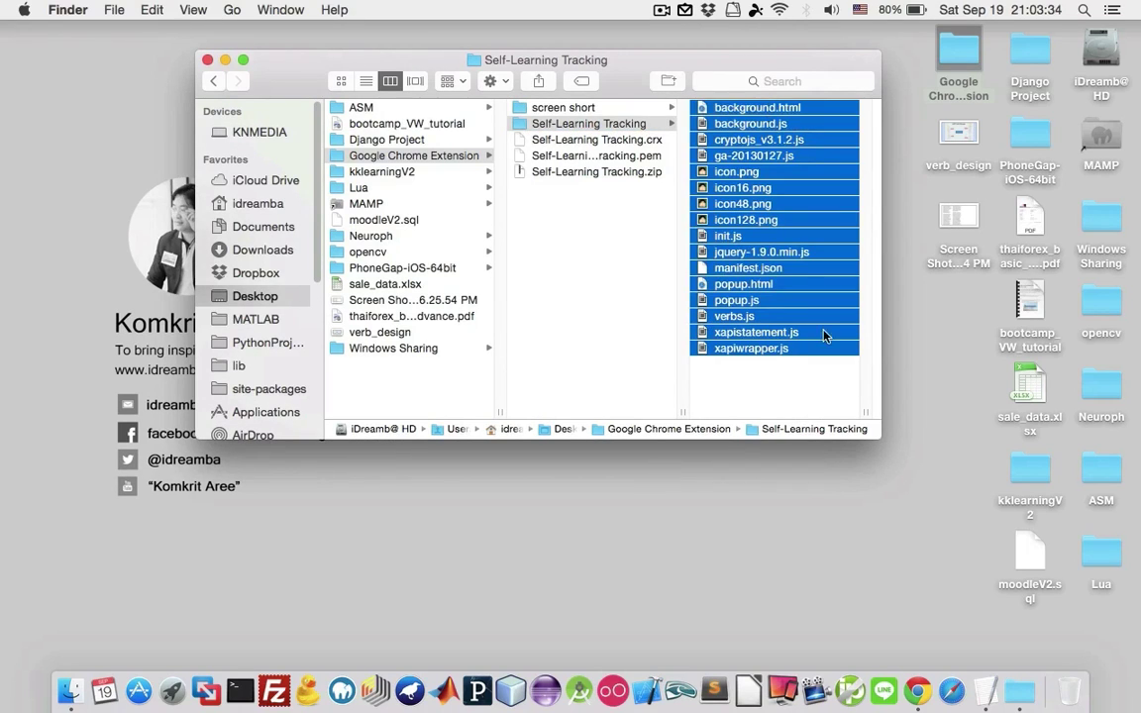
{"action": "left_click_drag", "start_coordinate": [757, 387], "coordinate": [710, 99]}
Return to the parent folder, close Finder, and launch TextEdit with the xAPIWraper notes.
{"action": "left_click", "coordinate": [217, 80]}
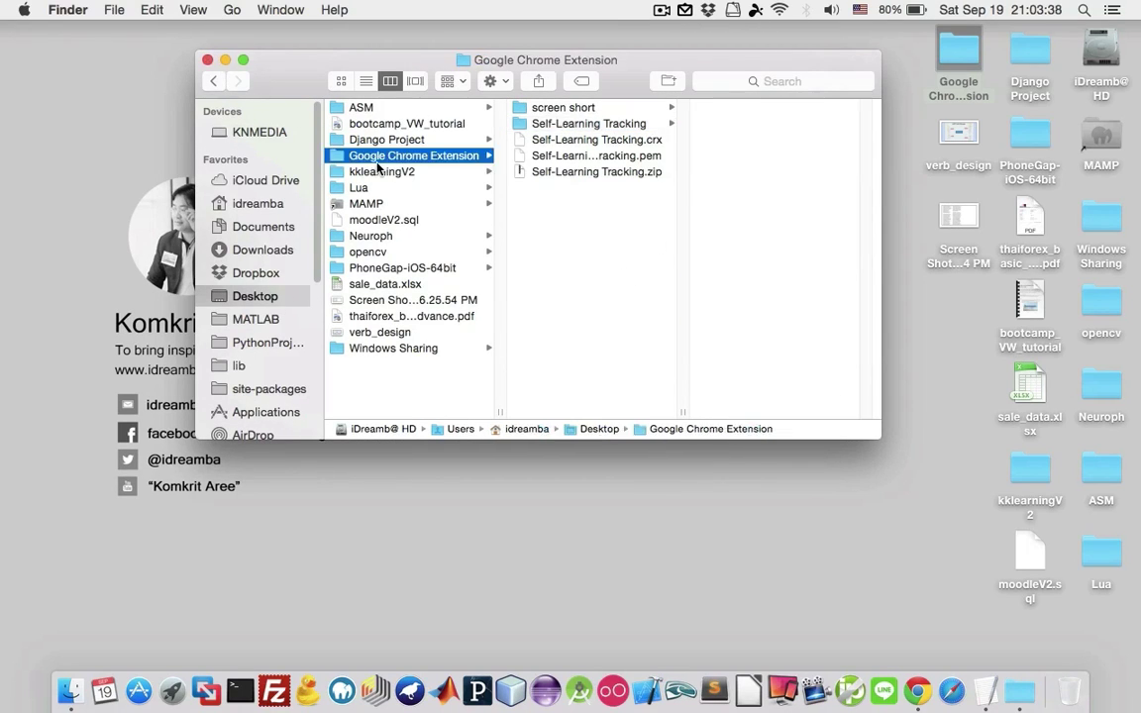
{"action": "left_click", "coordinate": [207, 60]}
{"action": "left_click", "coordinate": [983, 691]}
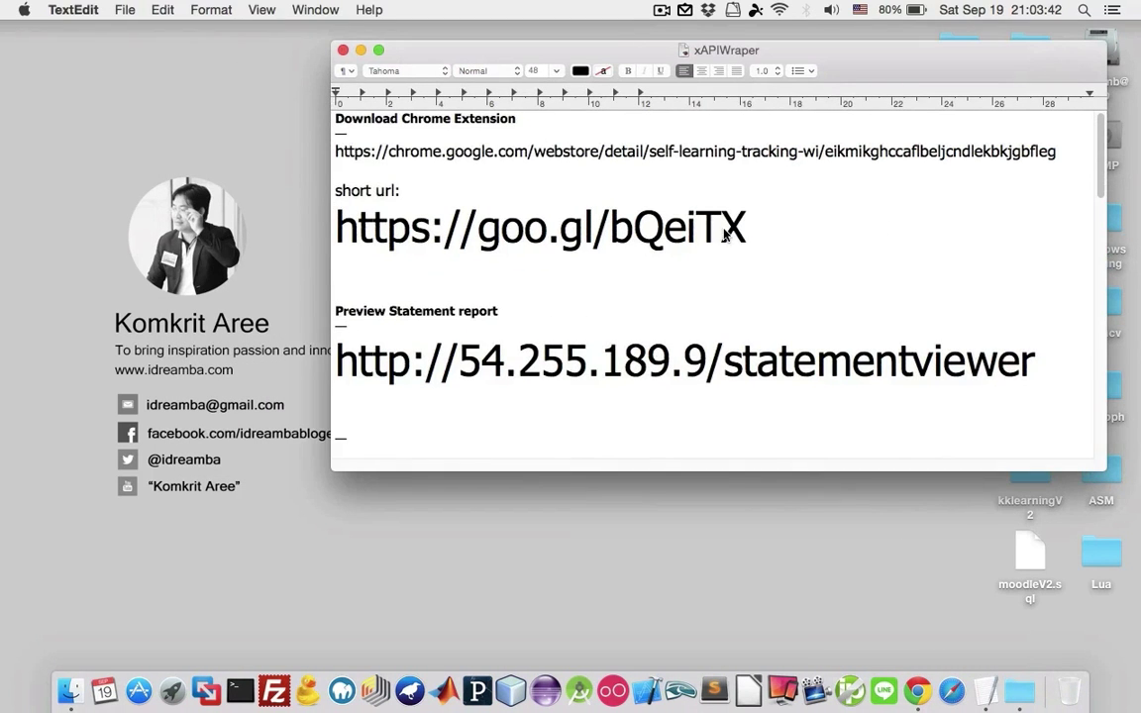
{"action": "left_click_drag", "start_coordinate": [751, 230], "coordinate": [335, 240]}
{"action": "key", "text": "super+c"}
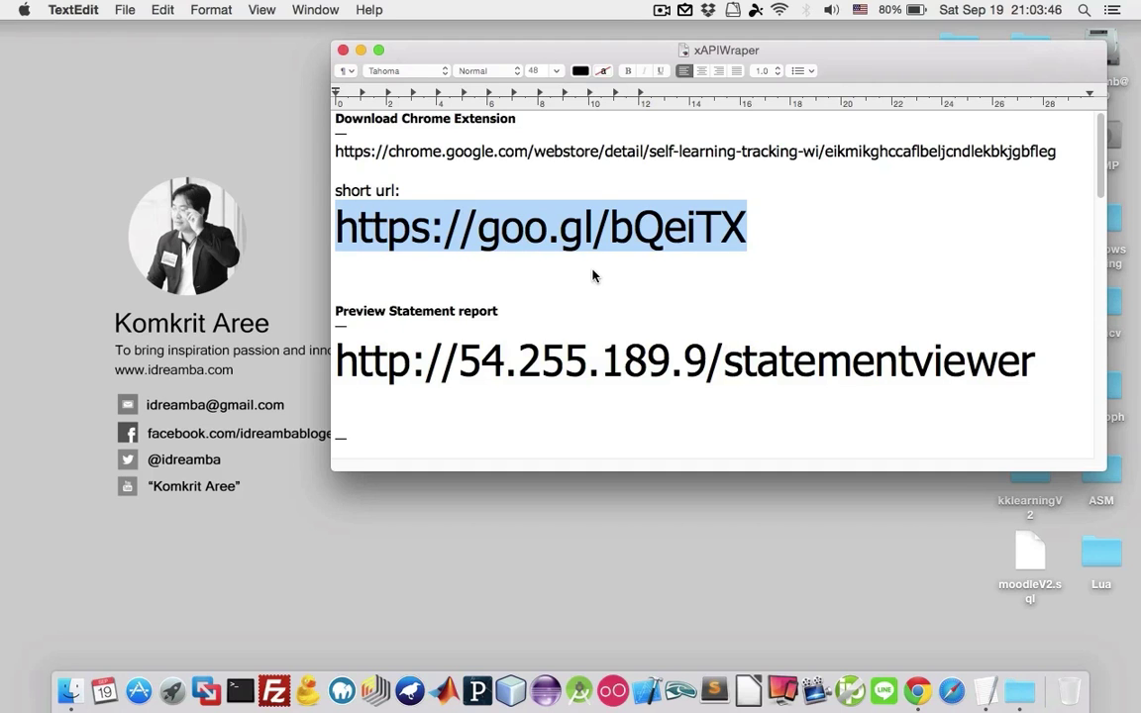
{"action": "left_click", "coordinate": [917, 690]}
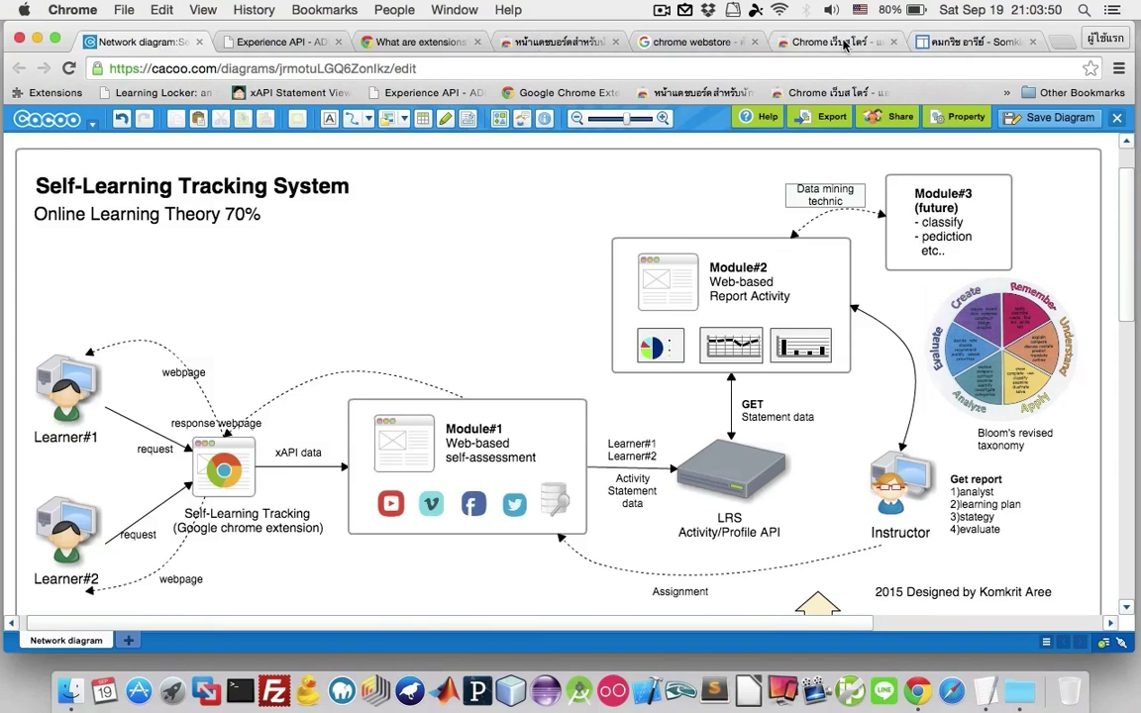
Paste the copied short link into a new tab to load the extension's Web Store listing.
{"action": "left_click", "coordinate": [1062, 42]}
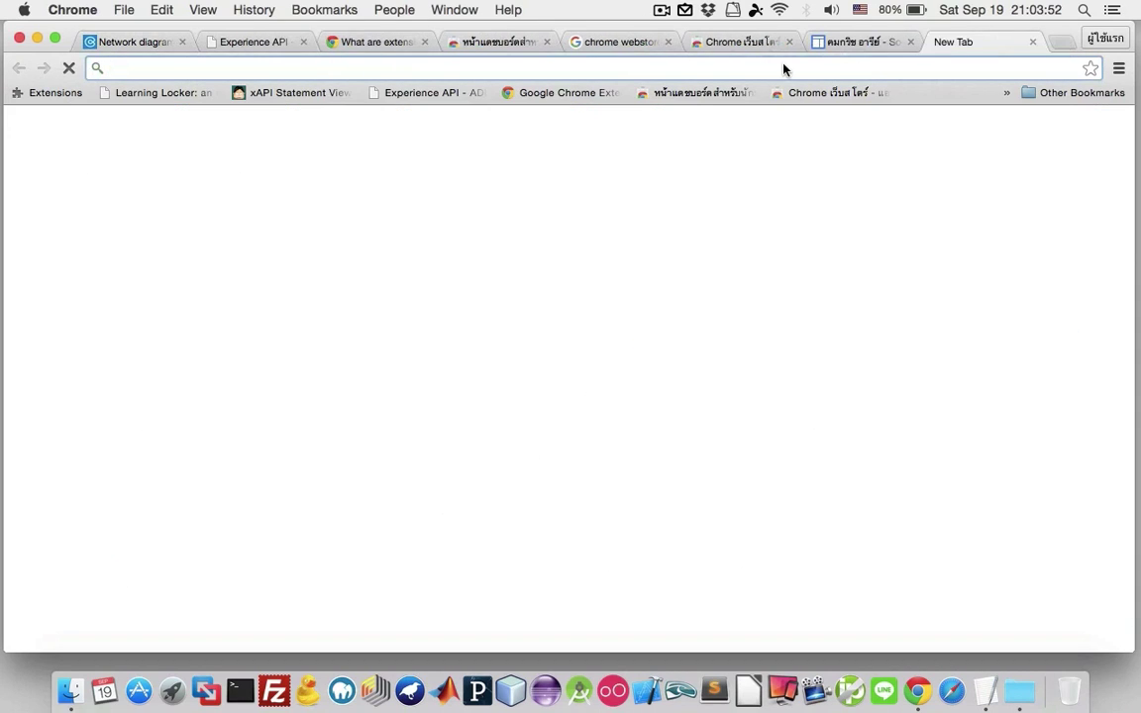
{"action": "key", "text": "super+v"}
{"action": "key", "text": "Return"}
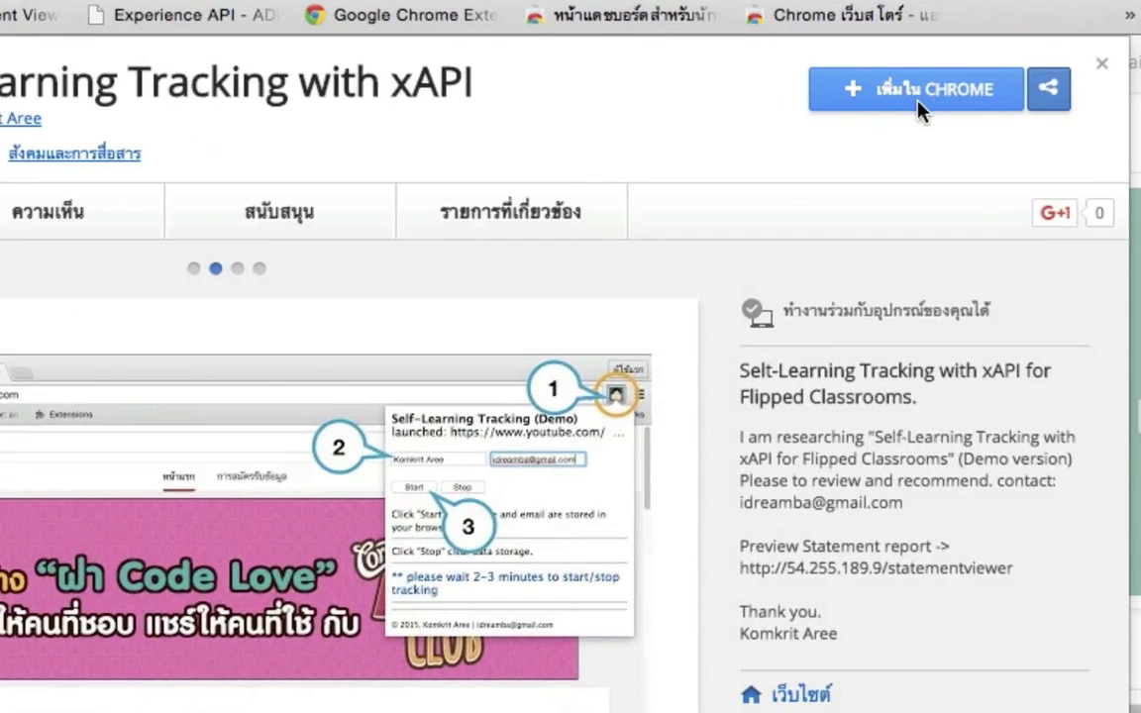
Add Self-Learning Tracking with xAPI to Chrome and dismiss the added notice.
{"action": "left_click", "coordinate": [951, 99]}
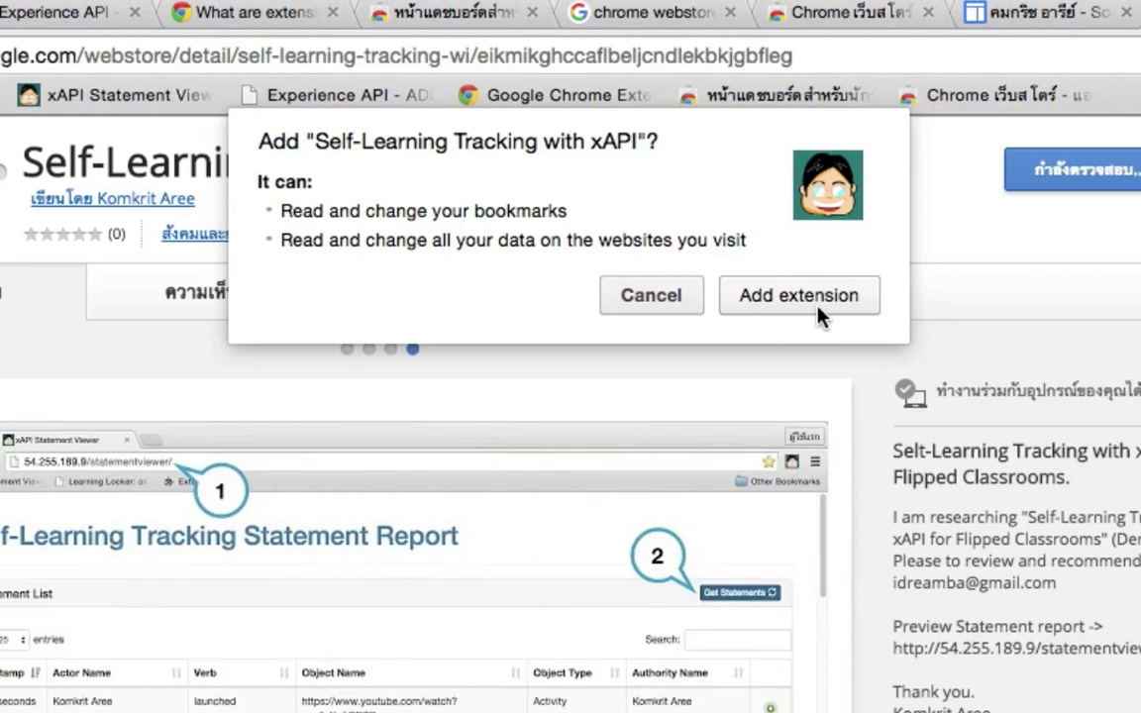
{"action": "left_click", "coordinate": [818, 311]}
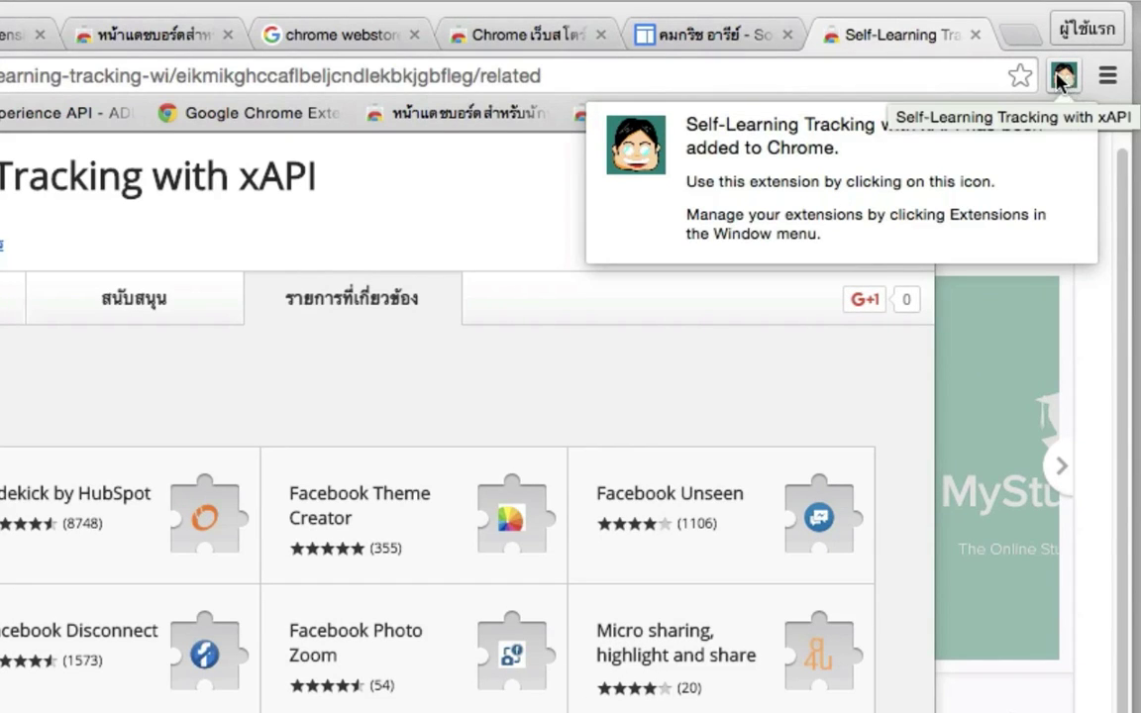
{"action": "left_click", "coordinate": [1066, 81]}
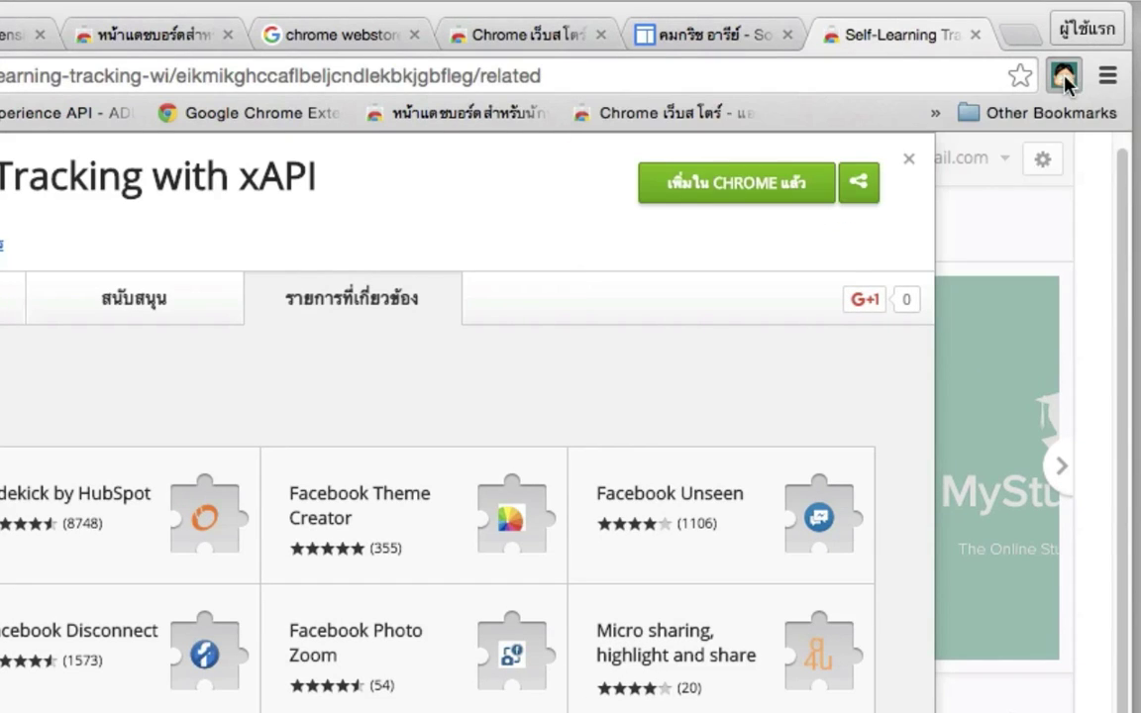
Open the extension's tracking popup from its toolbar icon.
{"action": "left_click", "coordinate": [1065, 82]}
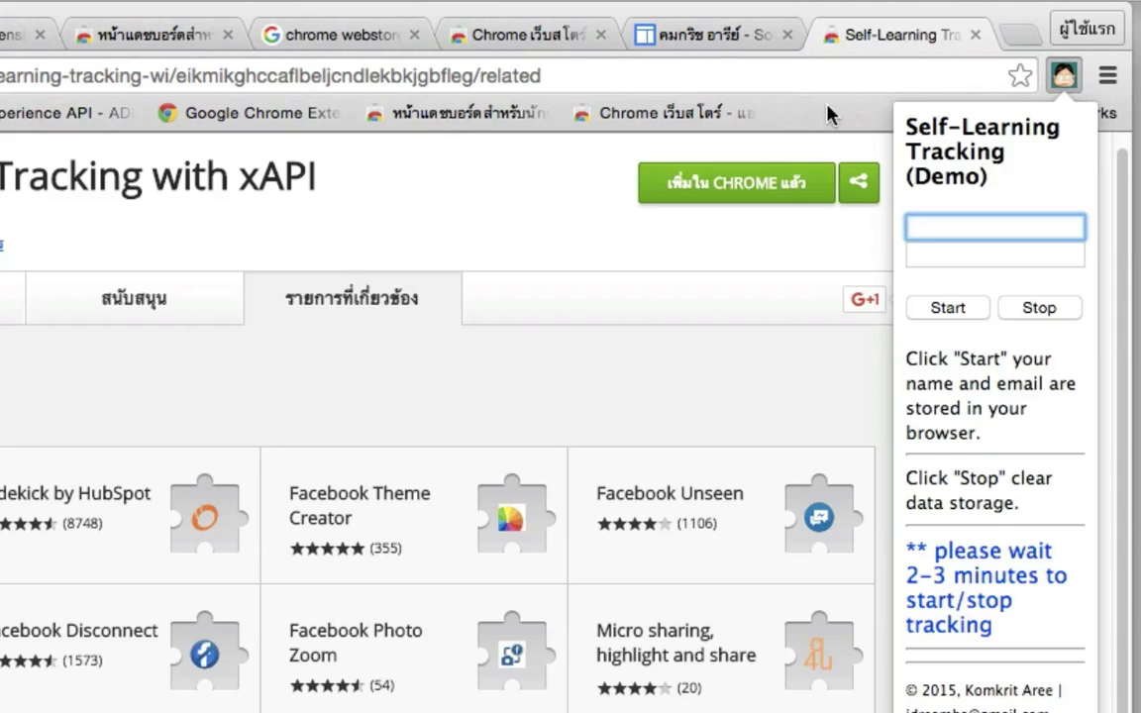
{"action": "left_click", "coordinate": [1068, 78]}
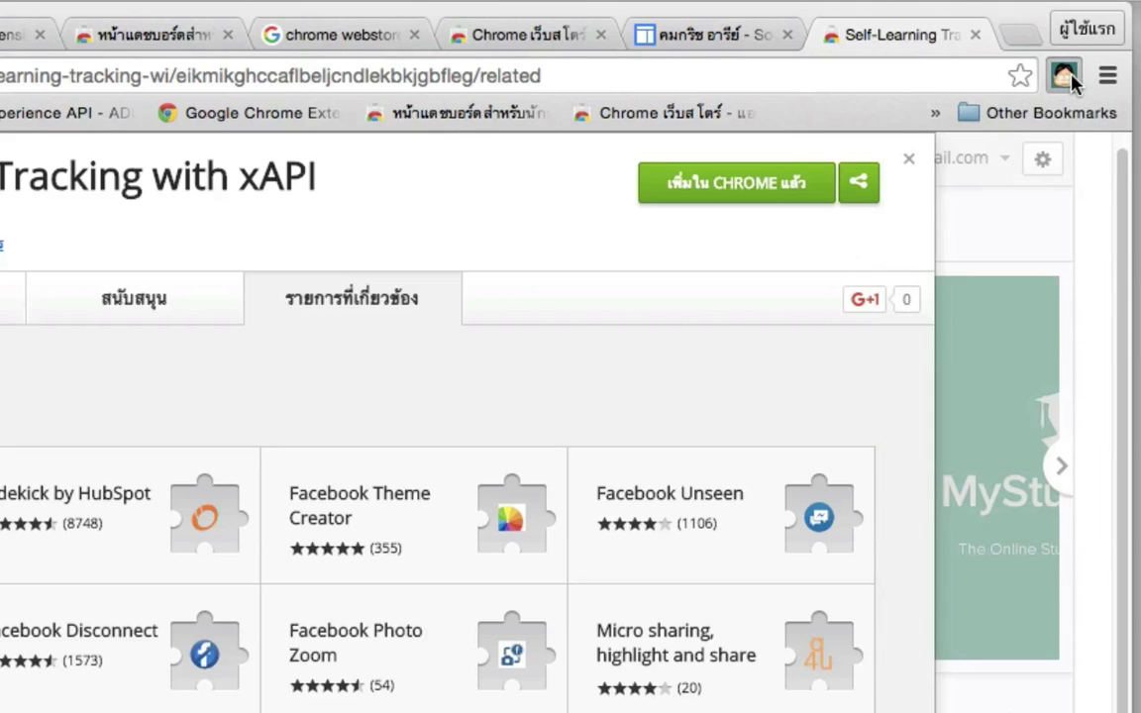
{"action": "left_click", "coordinate": [1068, 77]}
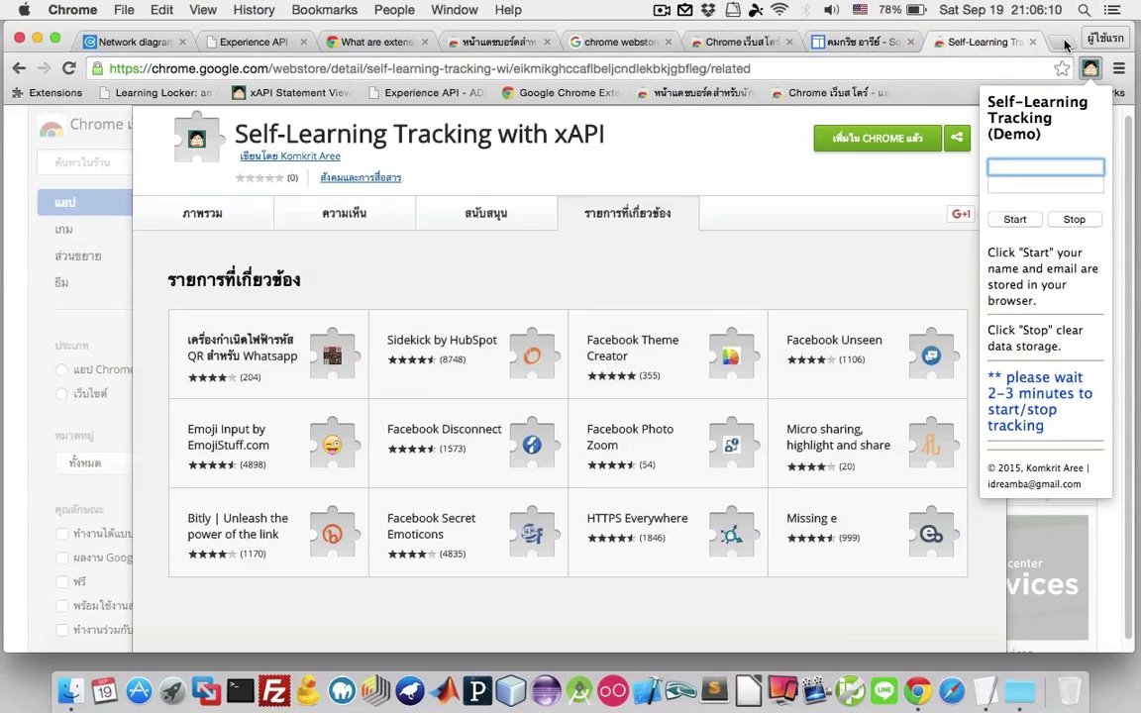
Load youtube.com in a new tab and check the popup for its launched statement.
{"action": "left_click", "coordinate": [1062, 42]}
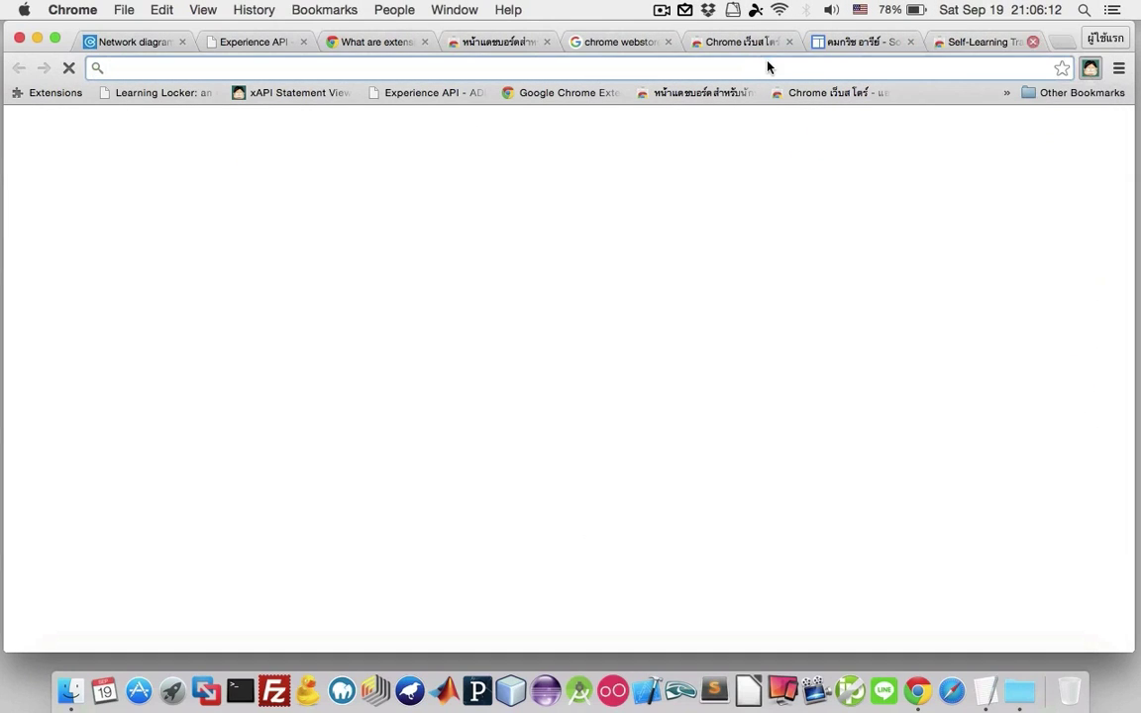
{"action": "type", "text": "youtube.com"}
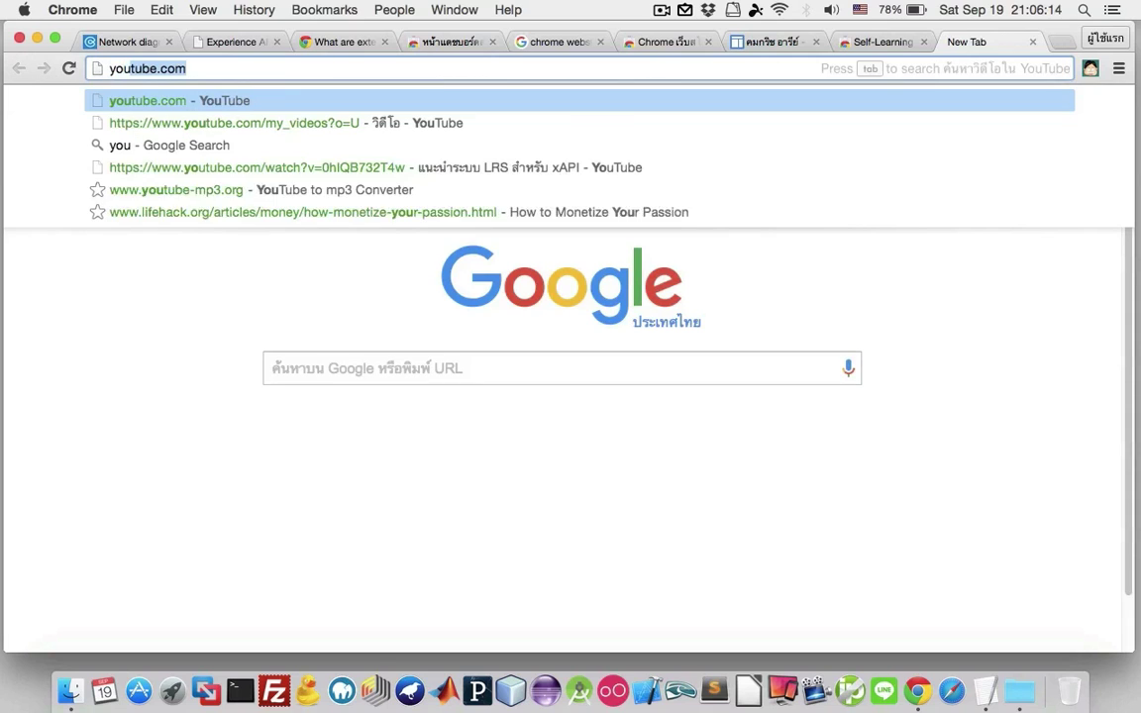
{"action": "key", "text": "Return"}
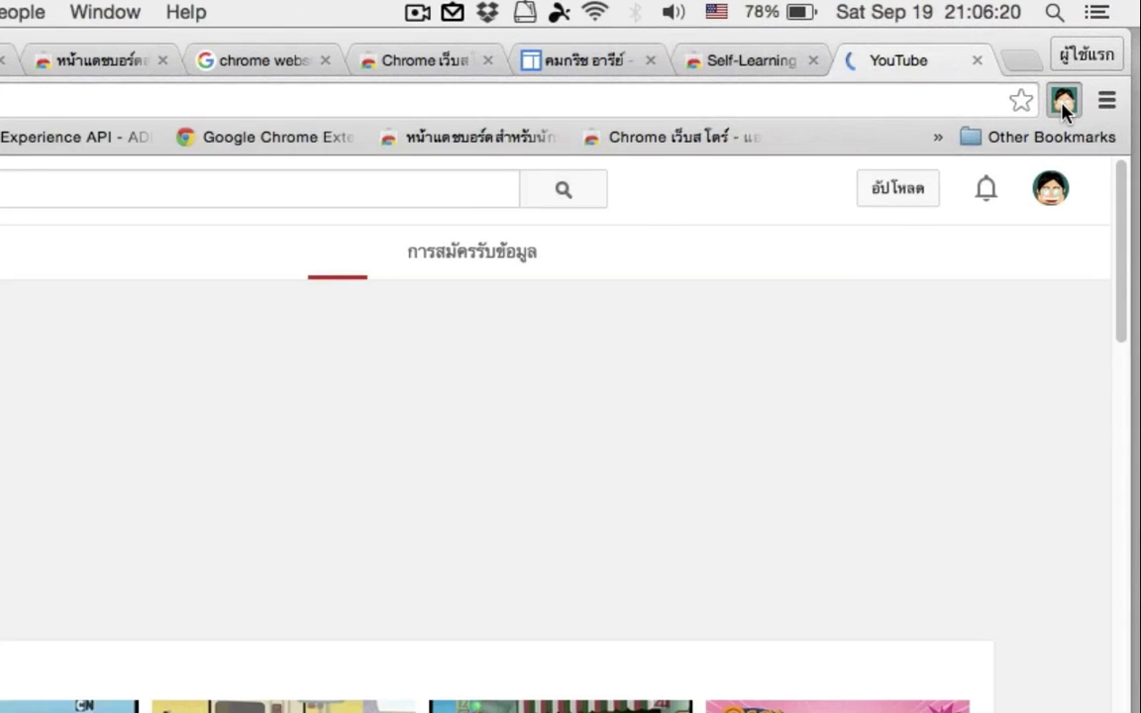
{"action": "left_click", "coordinate": [1087, 74]}
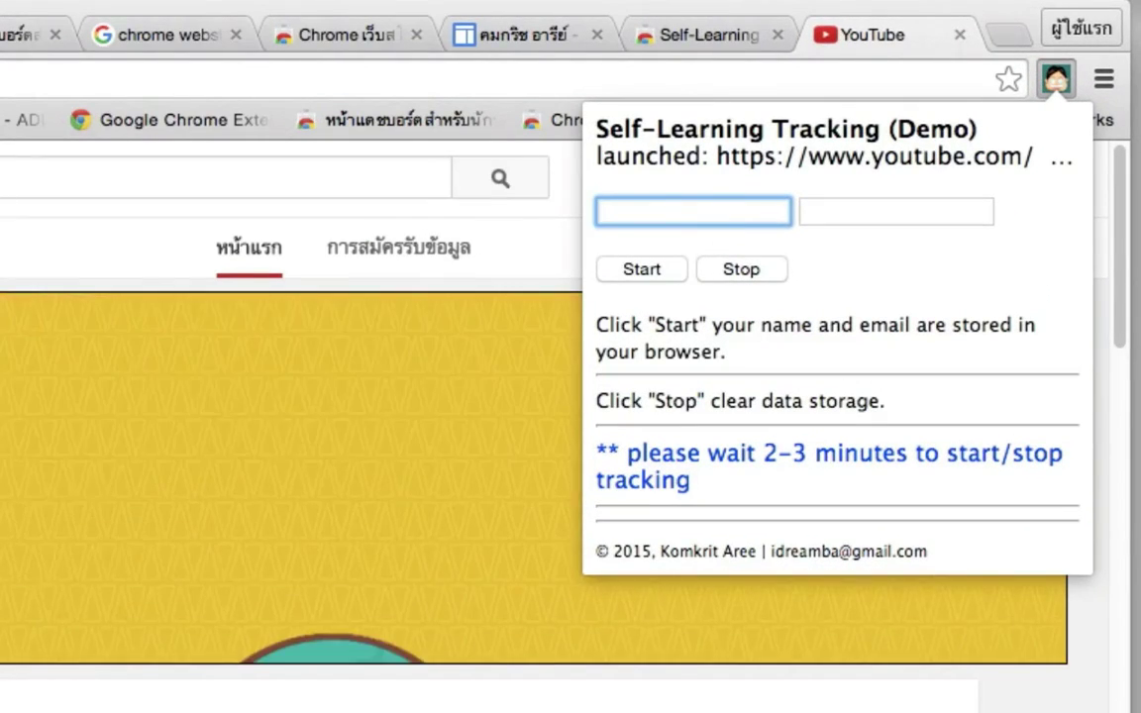
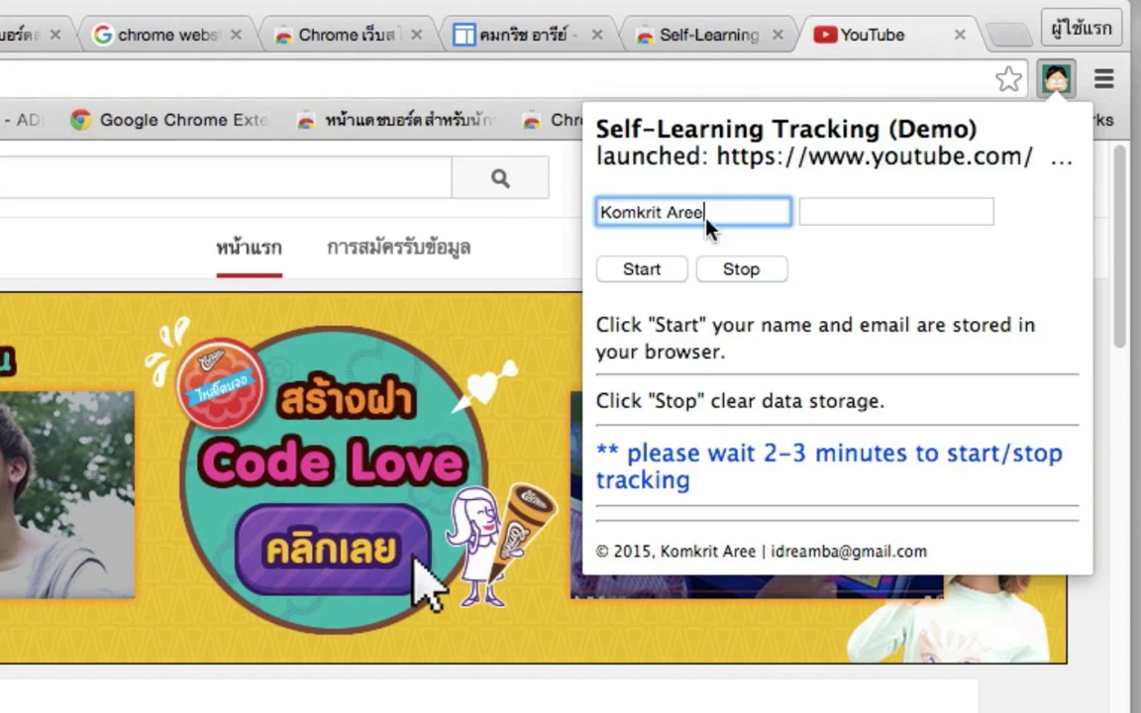
Replace the name in the tracking popup with the tracked user's name.
{"action": "left_click_drag", "start_coordinate": [709, 224], "coordinate": [502, 194]}
{"action": "type", "text": "Orean"}
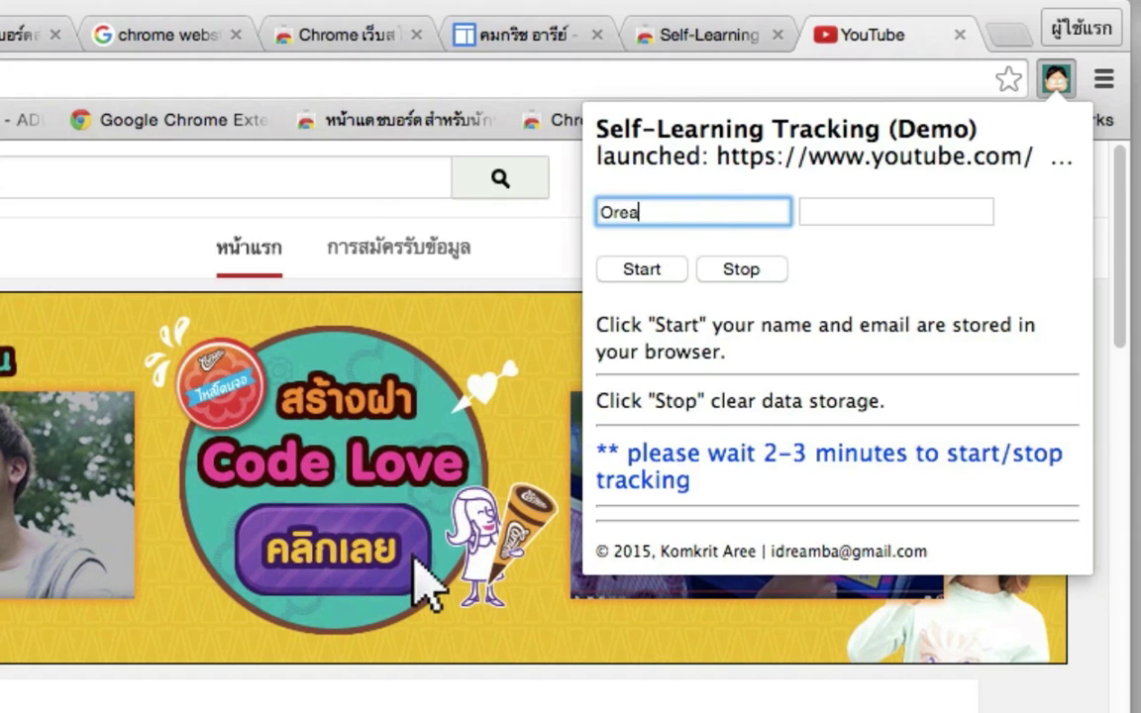
{"action": "key", "text": "BackSpace"}
{"action": "key", "text": "BackSpace"}
{"action": "key", "text": "BackSpace"}
{"action": "type", "text": "angee"}
{"action": "key", "text": "Tab"}
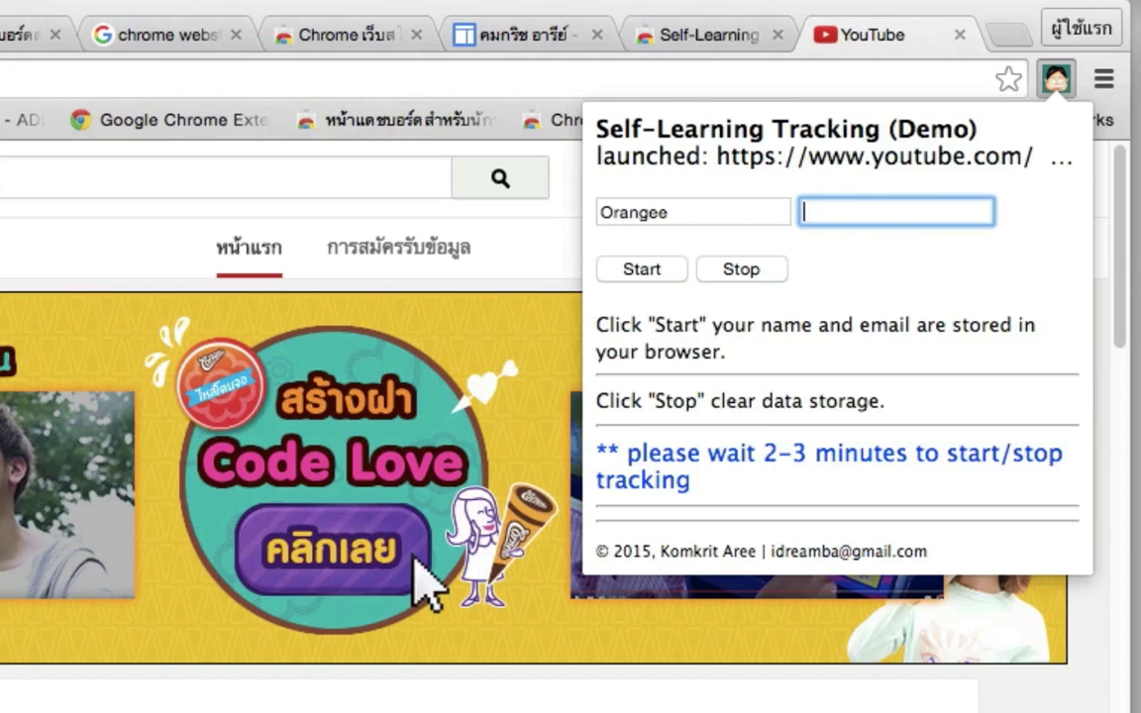
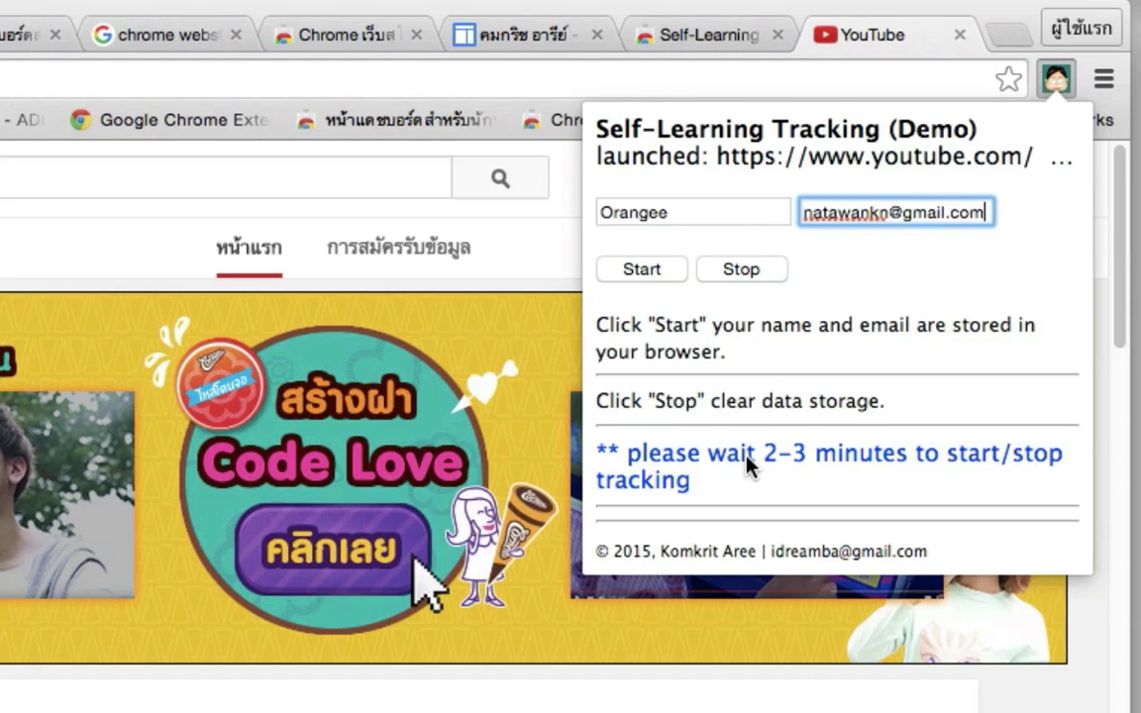
Enter the tracked user's Gmail address, start tracking, and return to the store tab.
{"action": "left_click", "coordinate": [649, 278]}
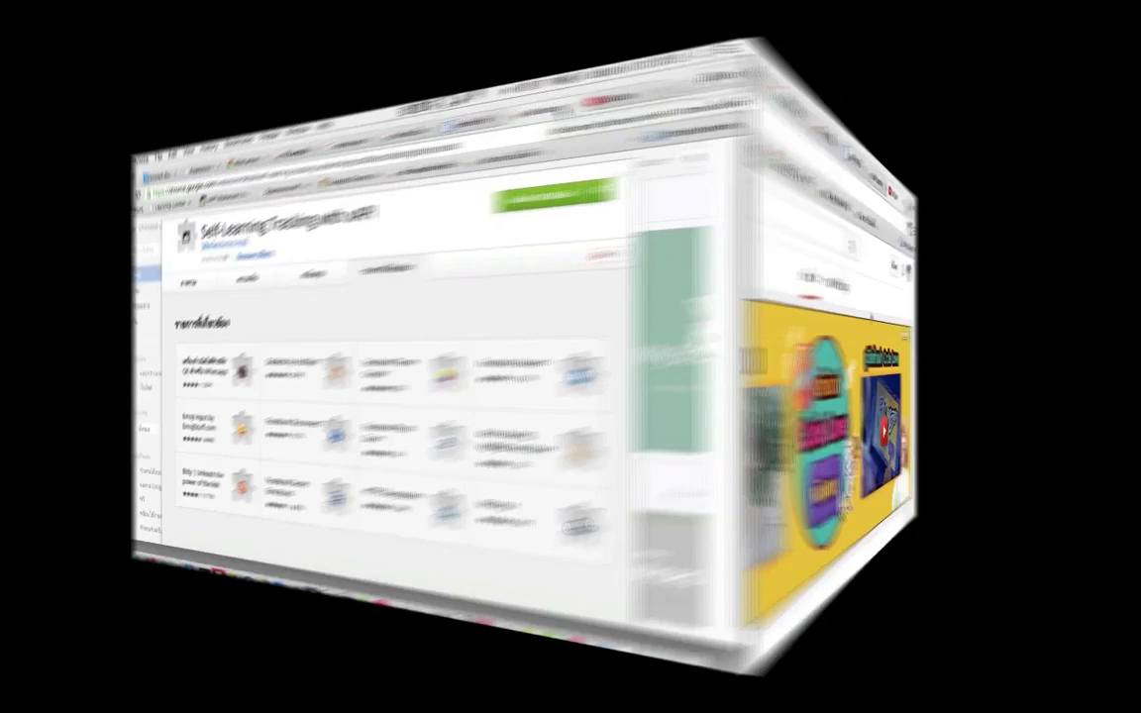
{"action": "left_click", "coordinate": [750, 42]}
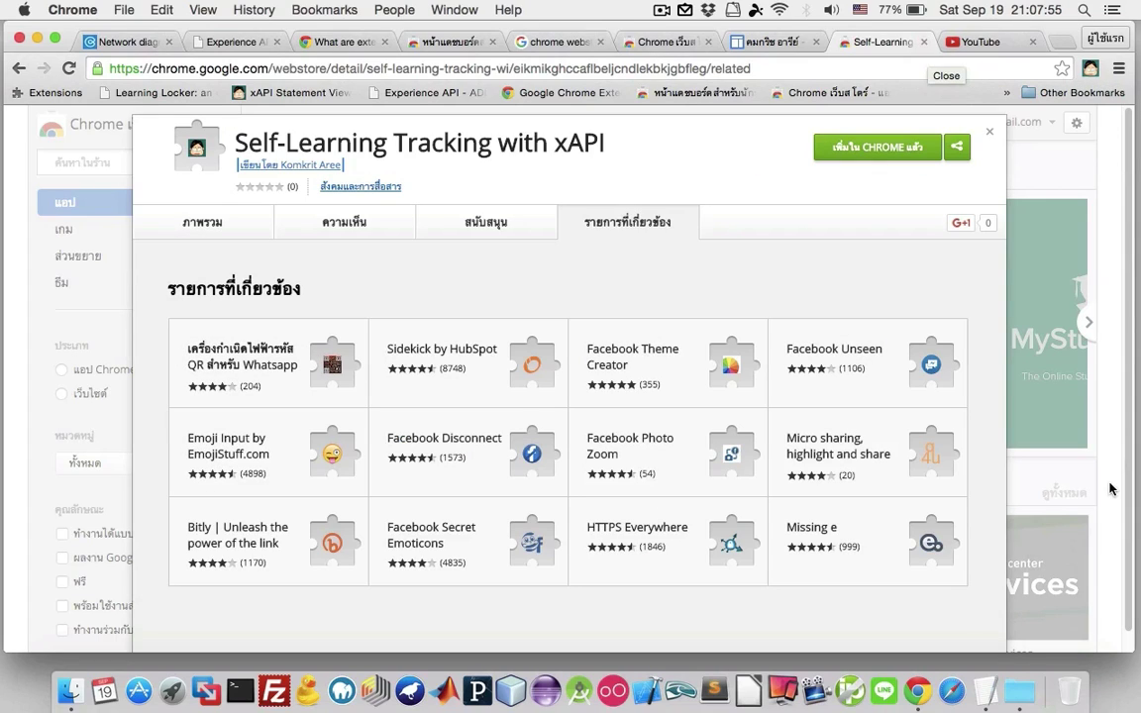
Copy the statementviewer address from the TextEdit notes and return to Chrome.
{"action": "left_click", "coordinate": [986, 691]}
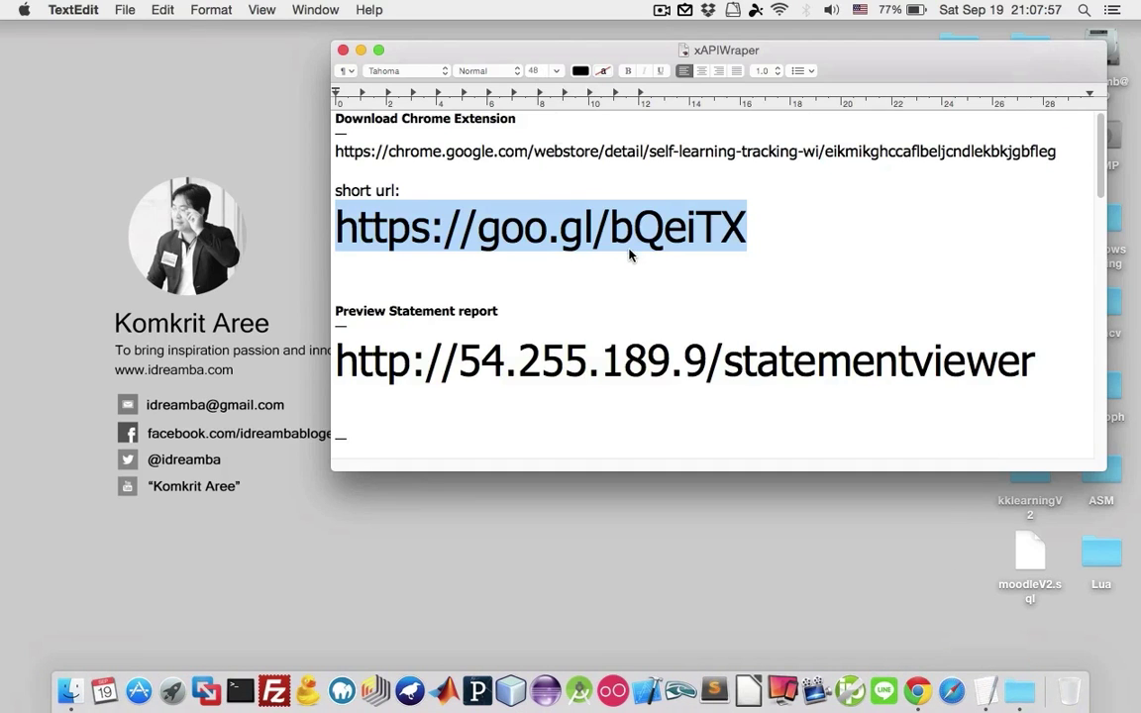
{"action": "left_click_drag", "start_coordinate": [1047, 362], "coordinate": [299, 335]}
{"action": "key", "text": "super+c"}
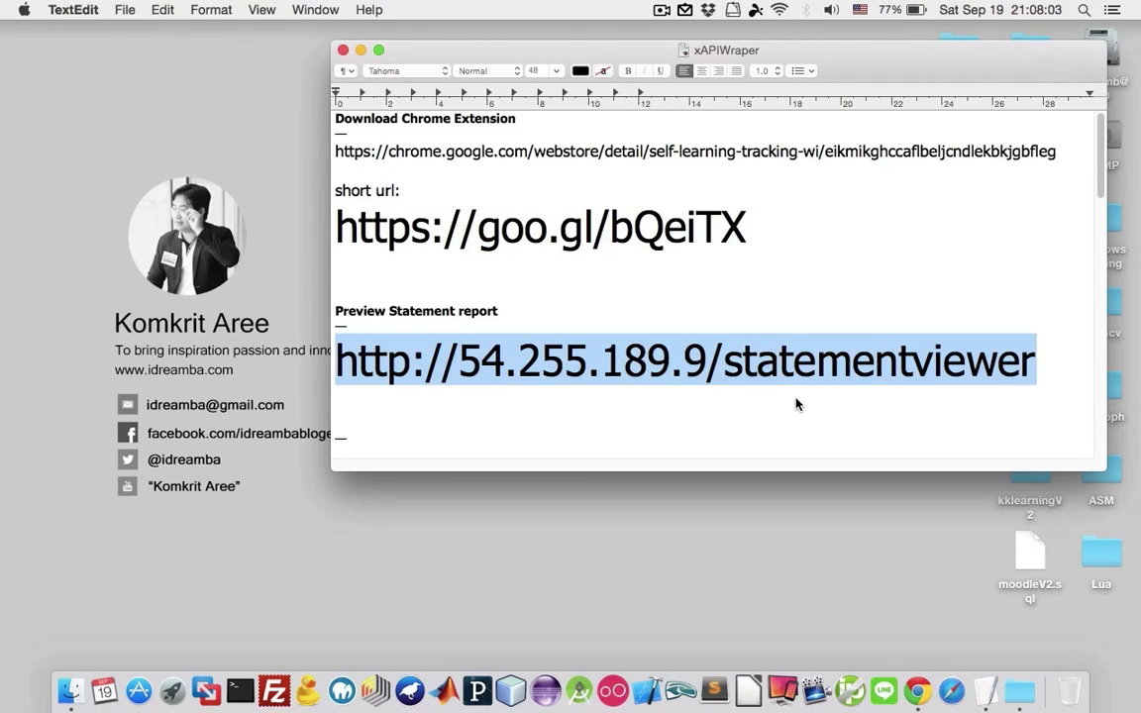
{"action": "key", "text": "super+Tab"}
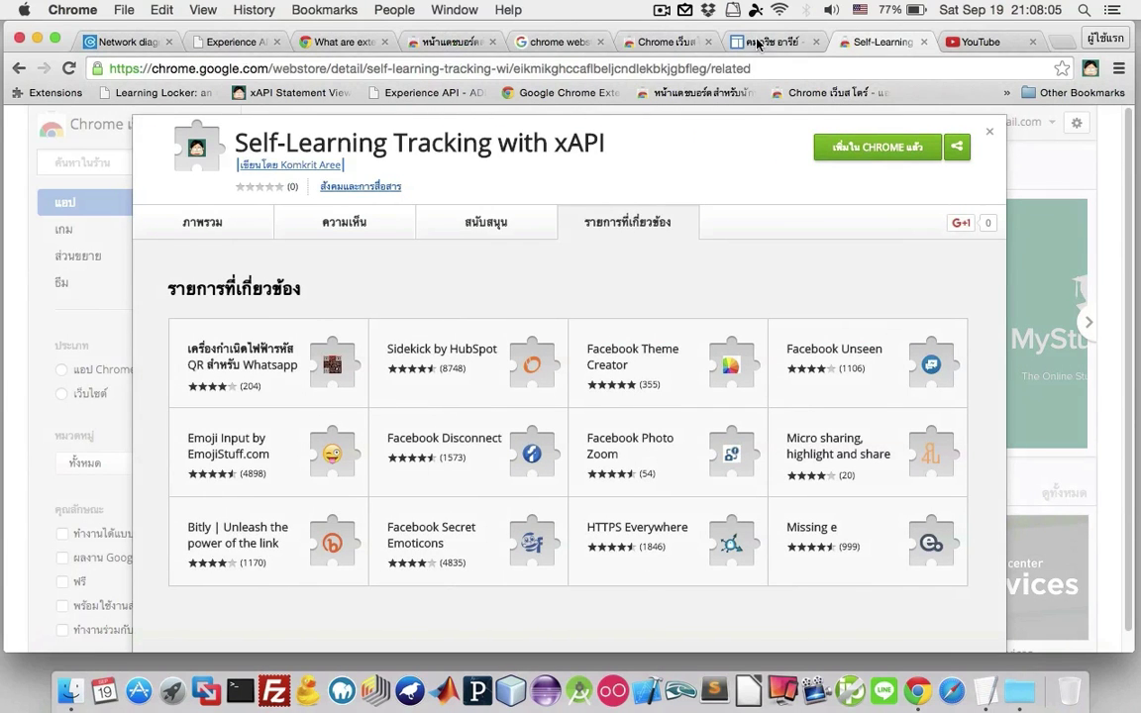
Open 54.255.189.9/statementviewer and scroll through its list of 100 statements.
{"action": "left_click", "coordinate": [778, 44]}
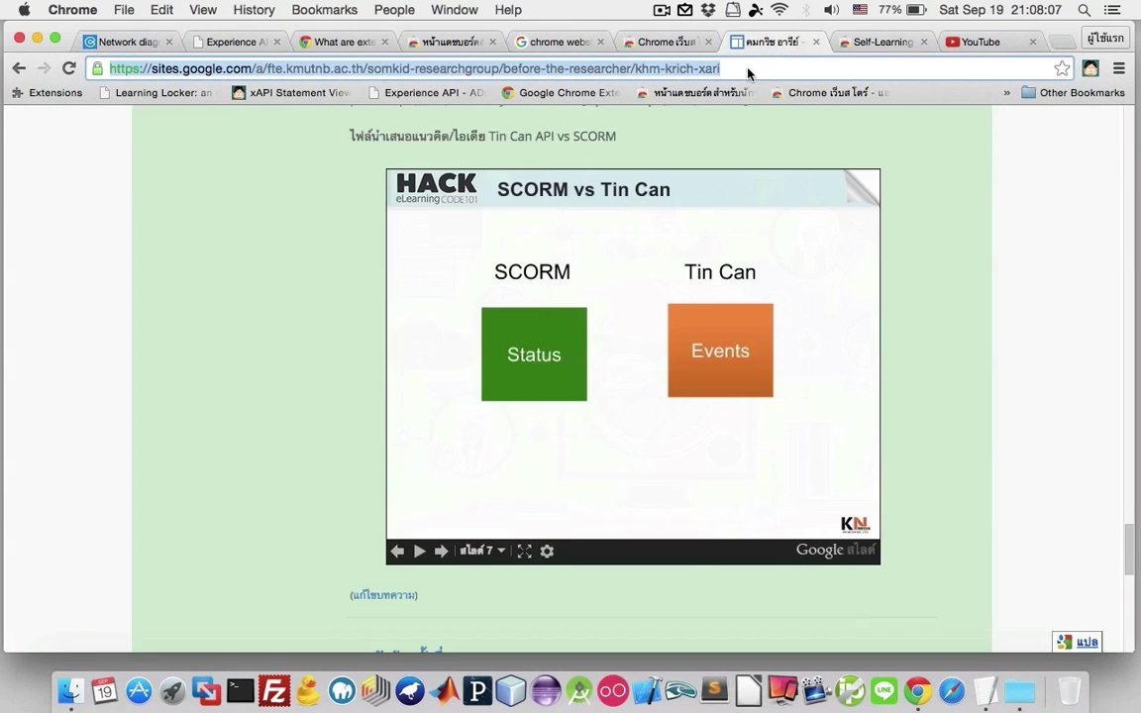
{"action": "key", "text": "super+v"}
{"action": "key", "text": "Return"}
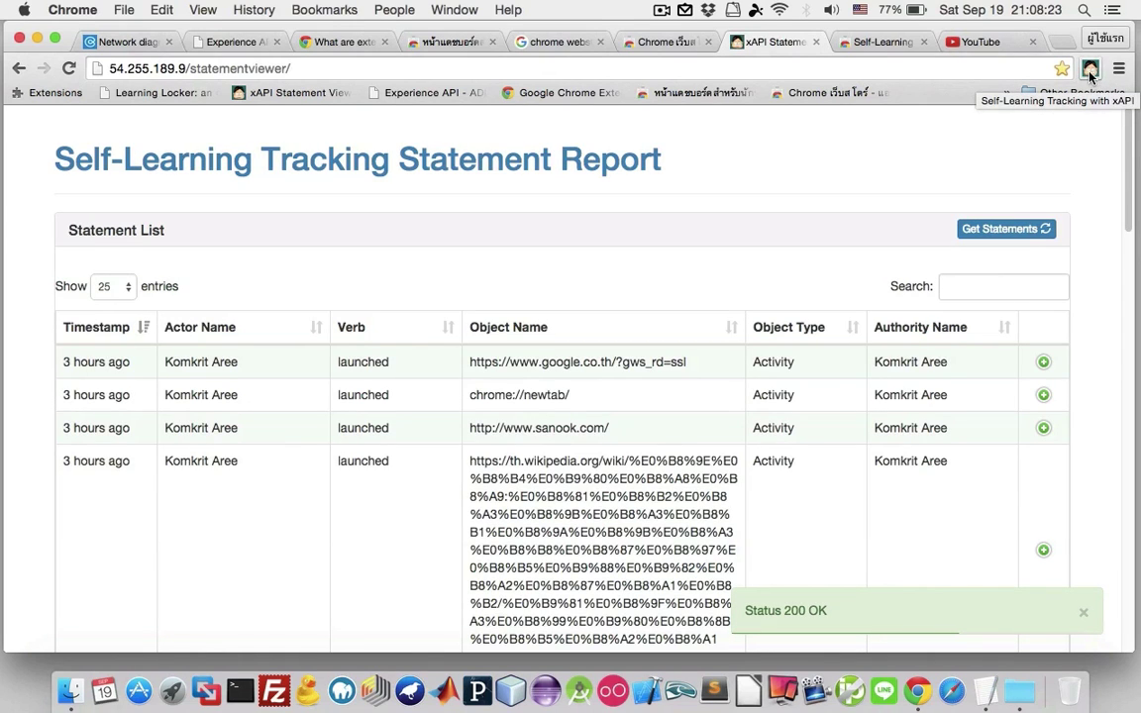
{"action": "scroll", "coordinate": [844, 232], "scroll_direction": "down", "scroll_amount": 3}
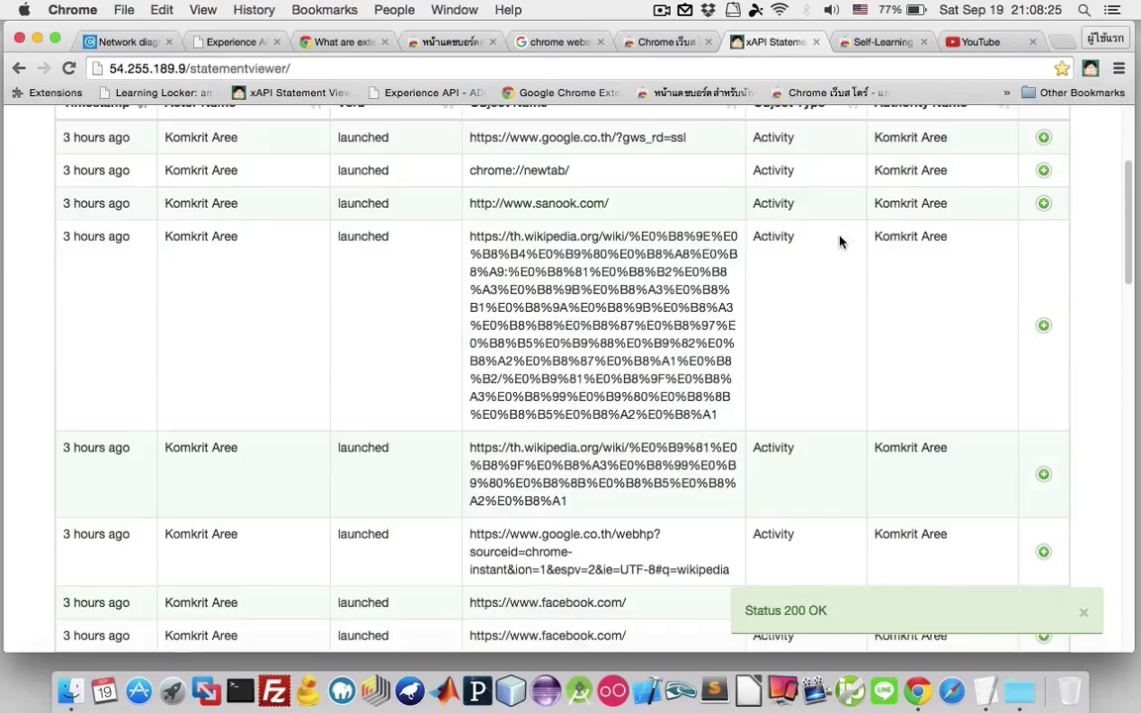
{"action": "scroll", "coordinate": [840, 241], "scroll_direction": "down", "scroll_amount": 20}
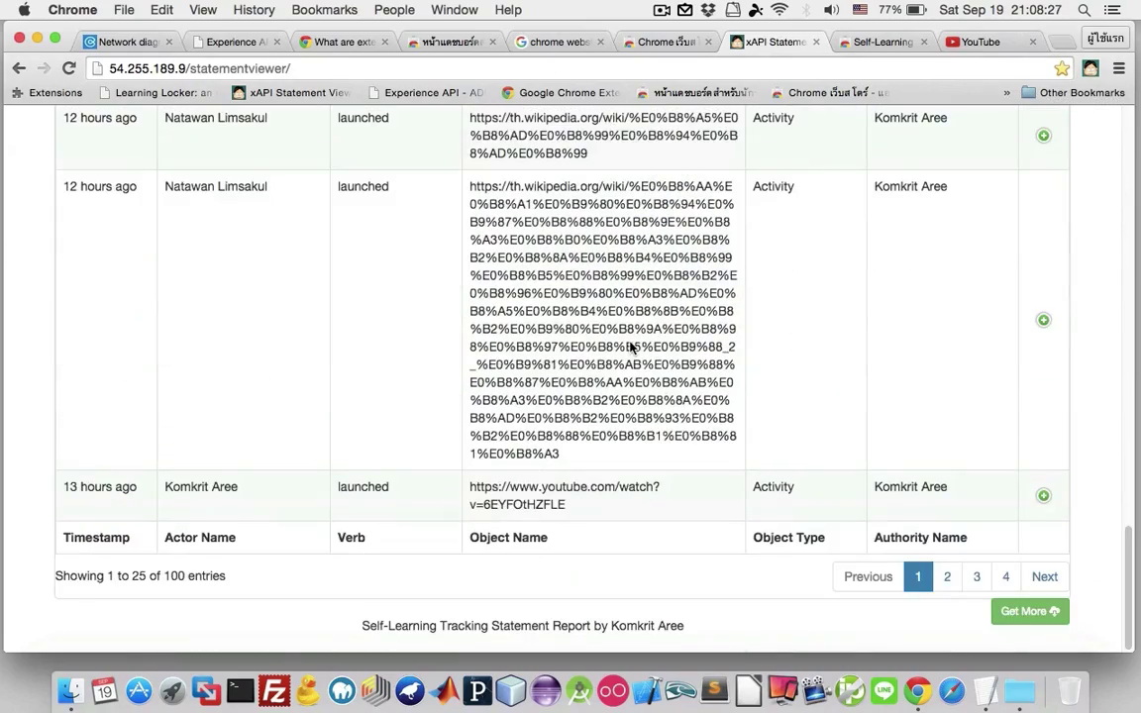
{"action": "scroll", "coordinate": [630, 347], "scroll_direction": "up", "scroll_amount": 20}
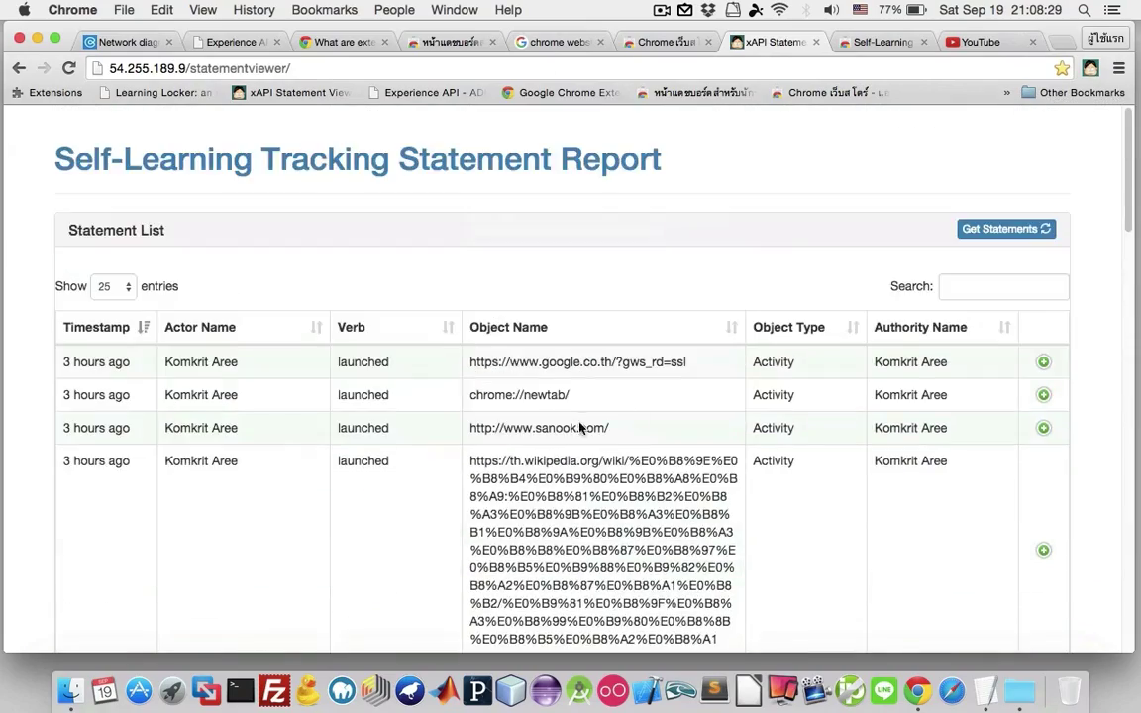
{"action": "scroll", "coordinate": [581, 428], "scroll_direction": "down", "scroll_amount": 20}
{"action": "scroll", "coordinate": [651, 451], "scroll_direction": "up", "scroll_amount": 20}
Play the 'test live with camtwist' video from the YouTube homepage.
{"action": "left_click", "coordinate": [895, 44]}
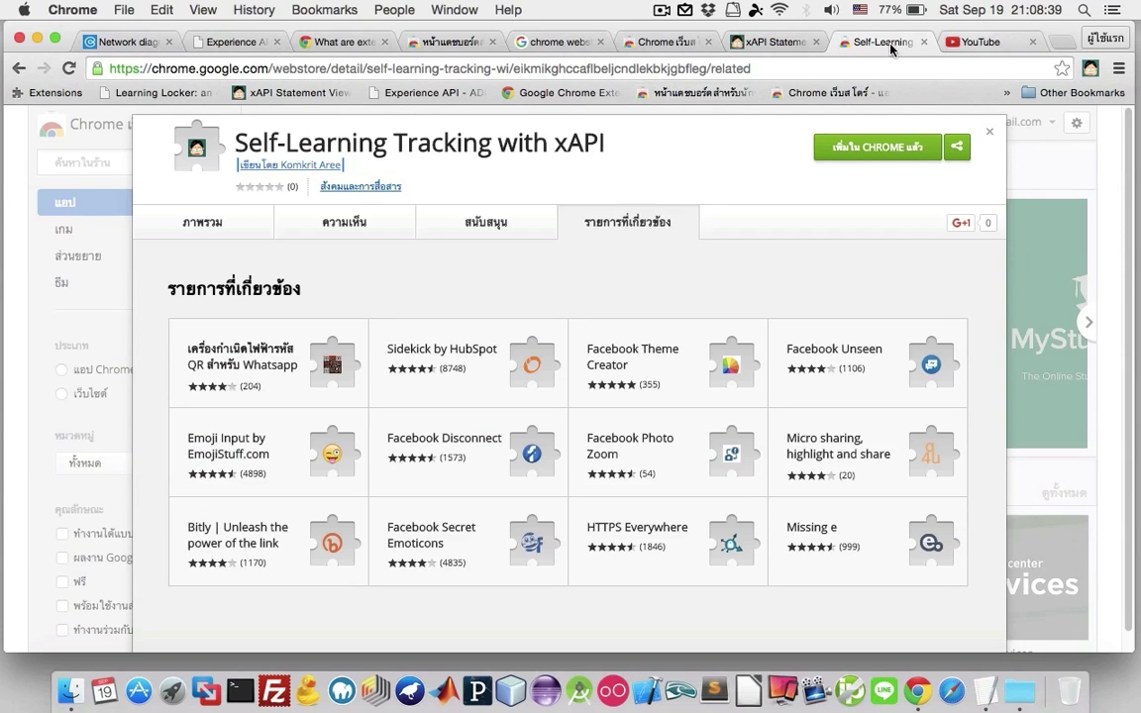
{"action": "left_click", "coordinate": [970, 44]}
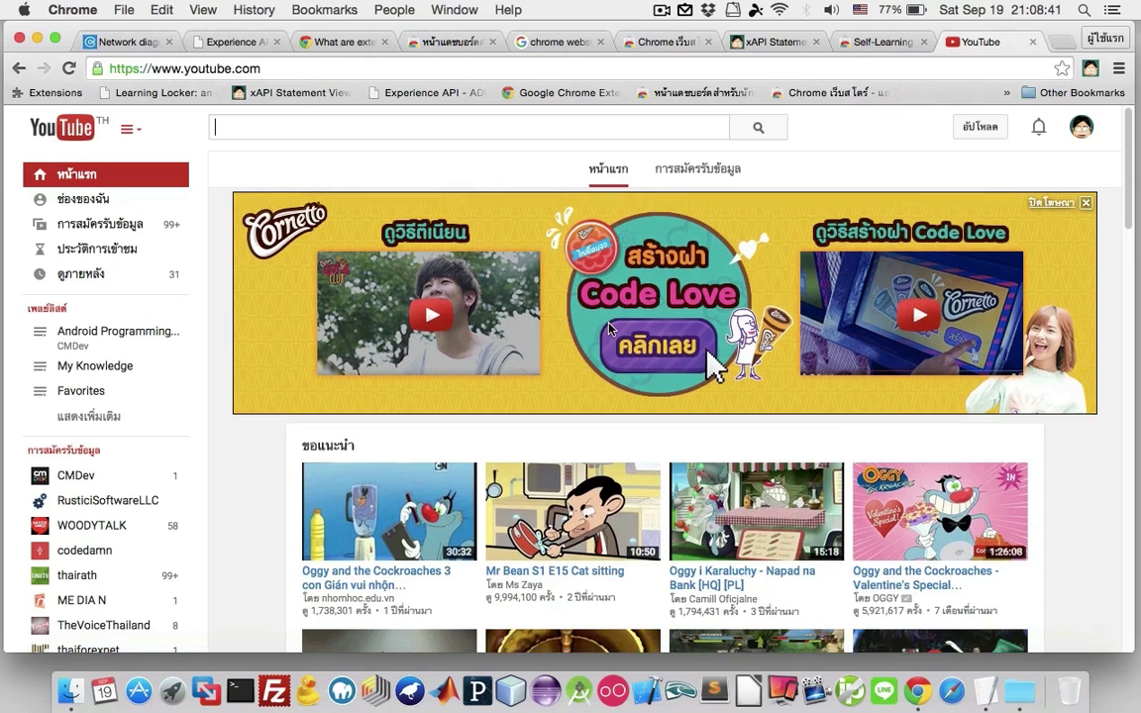
{"action": "scroll", "coordinate": [636, 315], "scroll_direction": "down", "scroll_amount": 3}
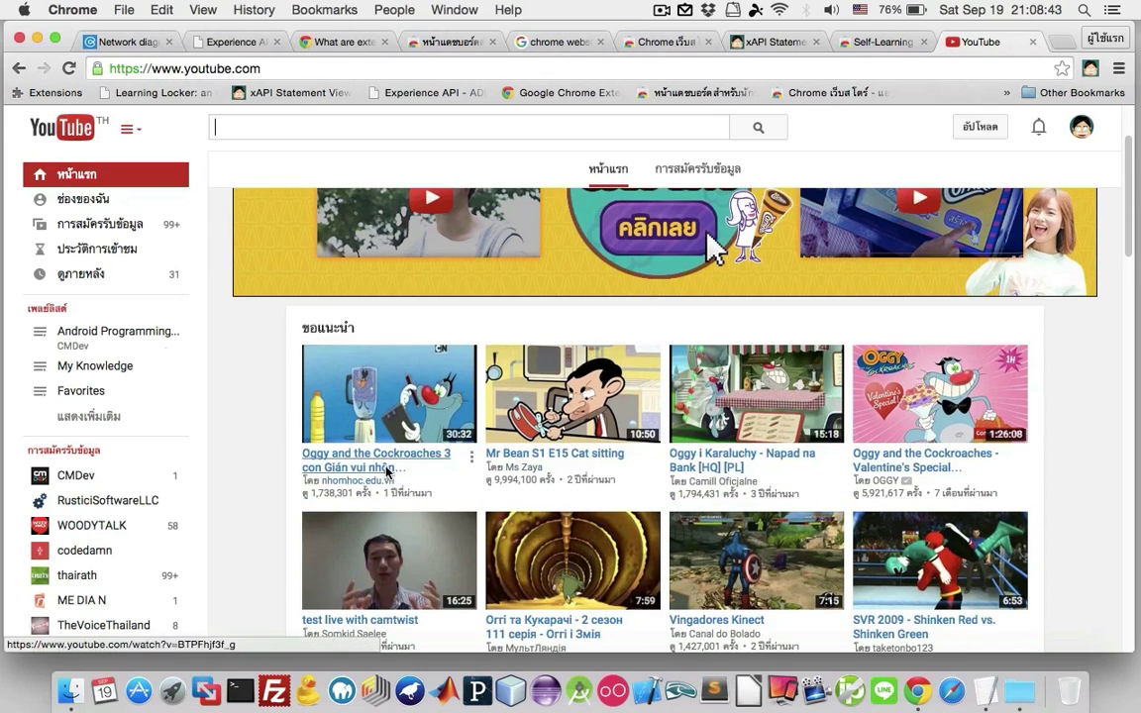
{"action": "scroll", "coordinate": [552, 417], "scroll_direction": "down", "scroll_amount": 3}
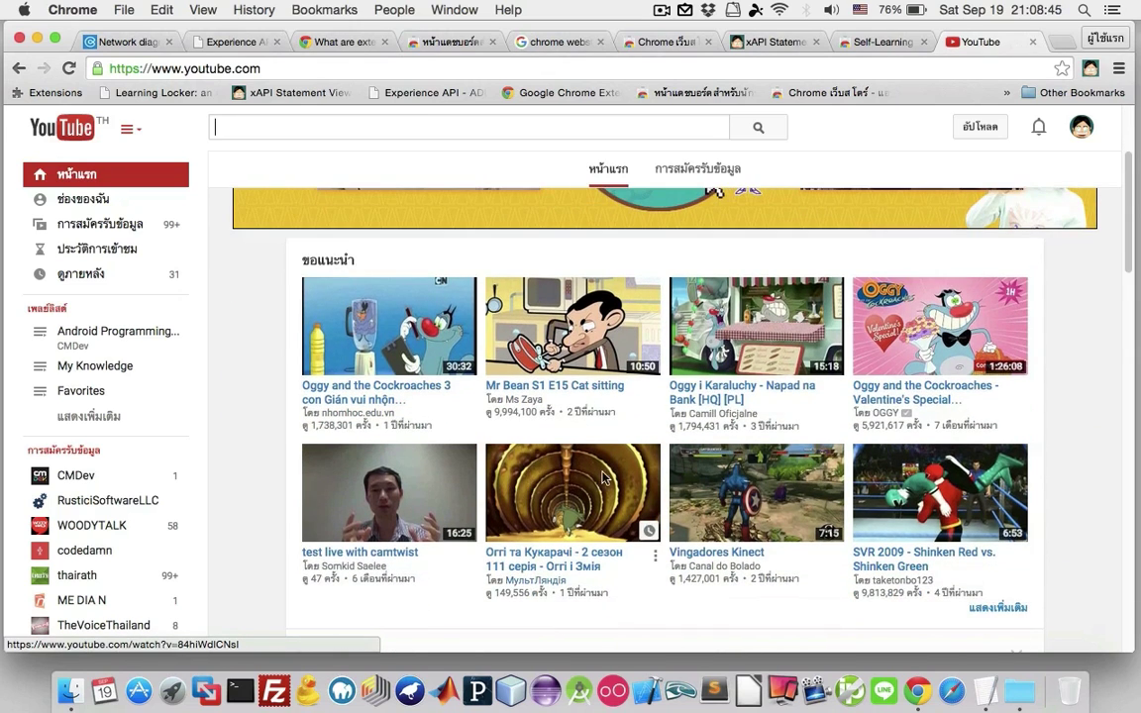
{"action": "left_click", "coordinate": [387, 442]}
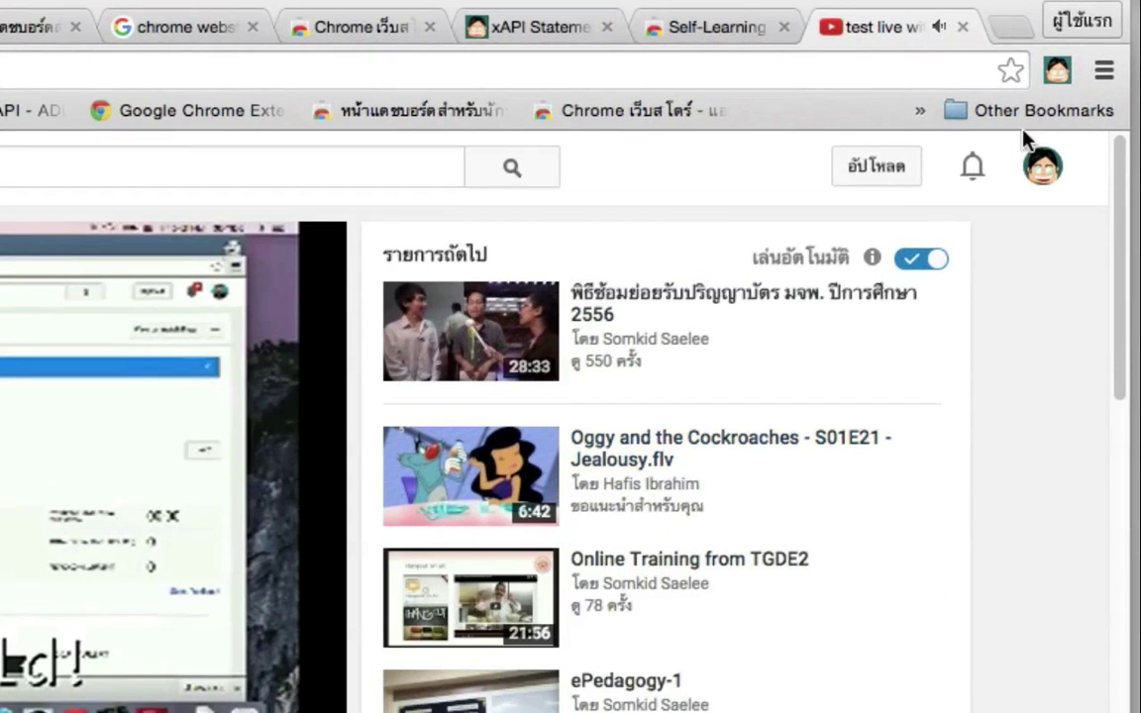
Check the video's Self-Learning Tracking status, then return to the Statement Report.
{"action": "left_click", "coordinate": [1058, 72]}
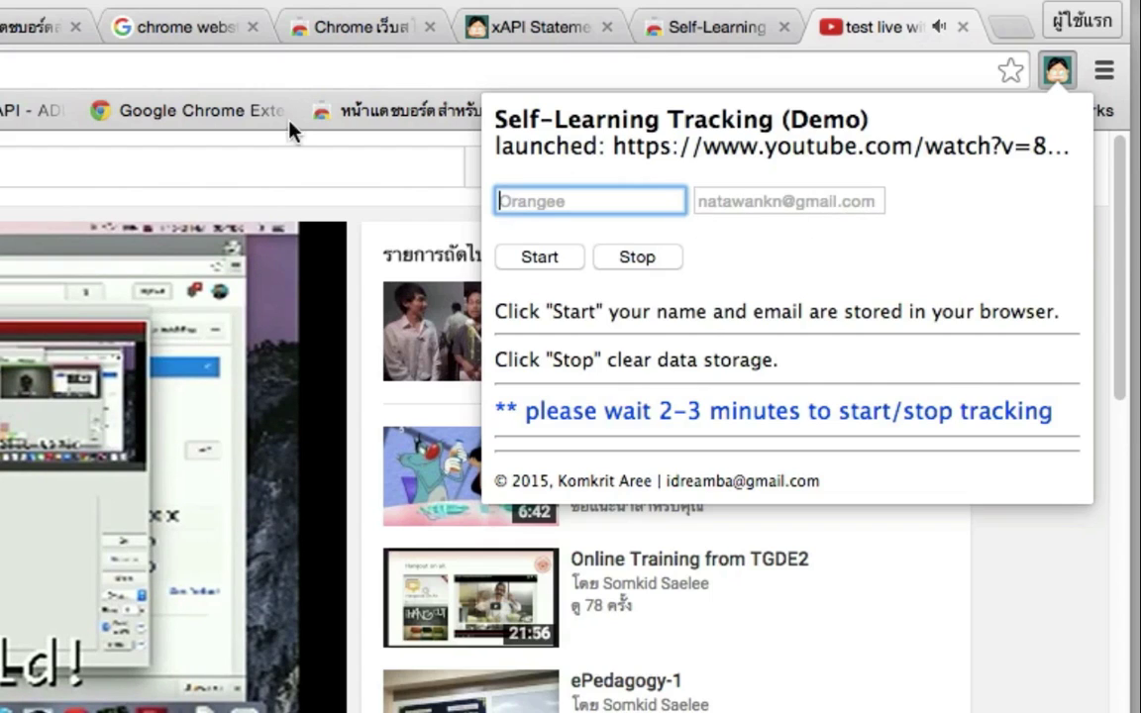
{"action": "left_click", "coordinate": [971, 683]}
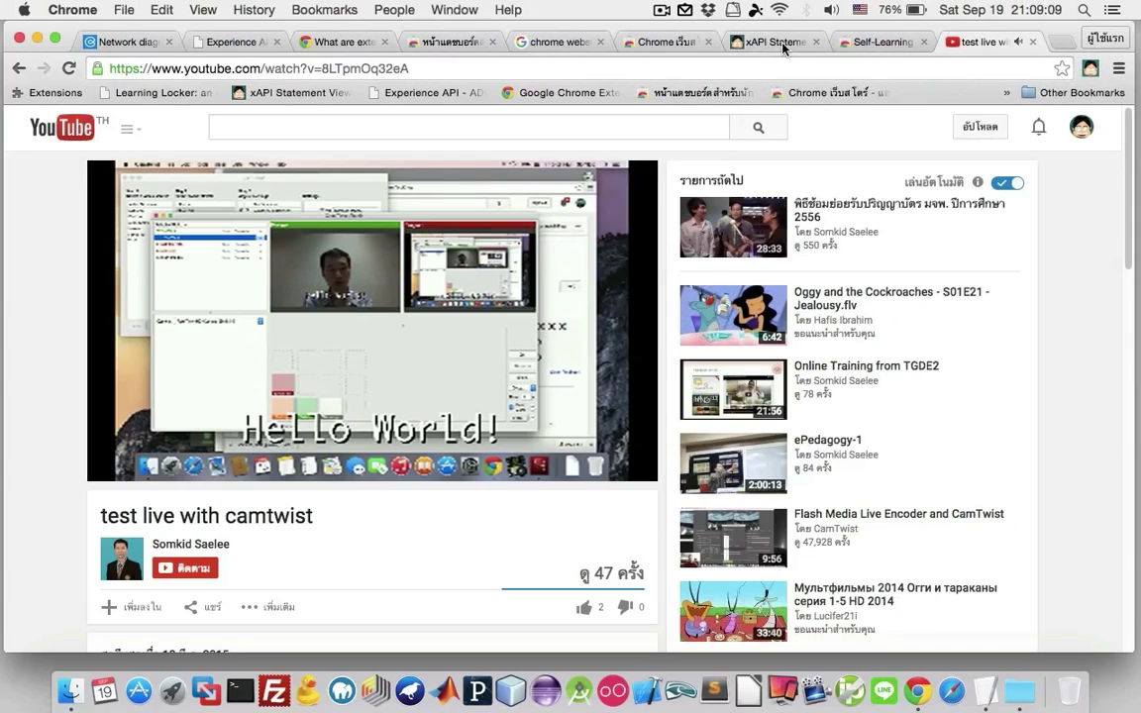
{"action": "left_click", "coordinate": [778, 43]}
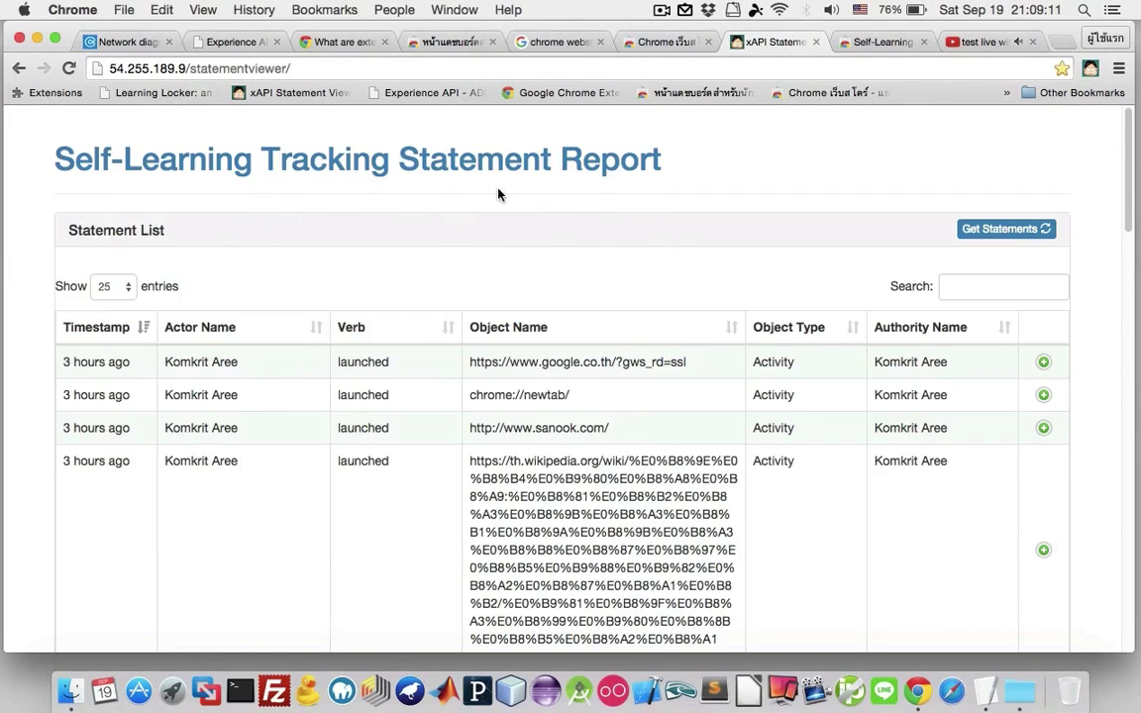
{"action": "left_click", "coordinate": [880, 42]}
{"action": "left_click", "coordinate": [1004, 44]}
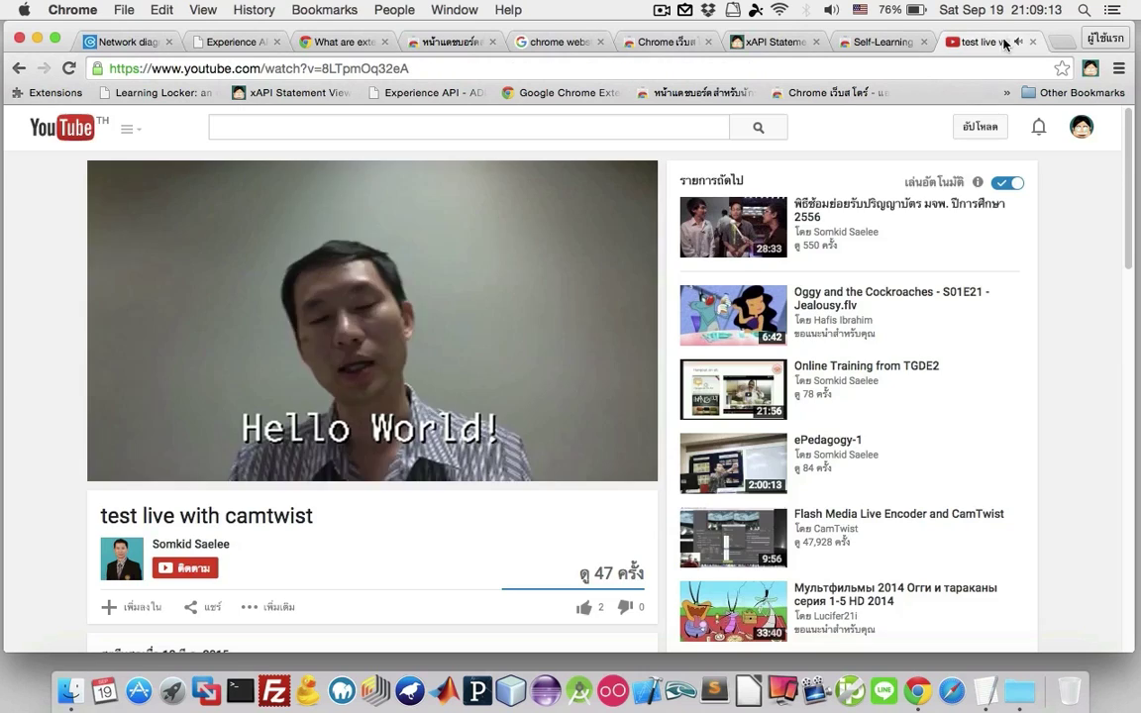
{"action": "left_click", "coordinate": [778, 43]}
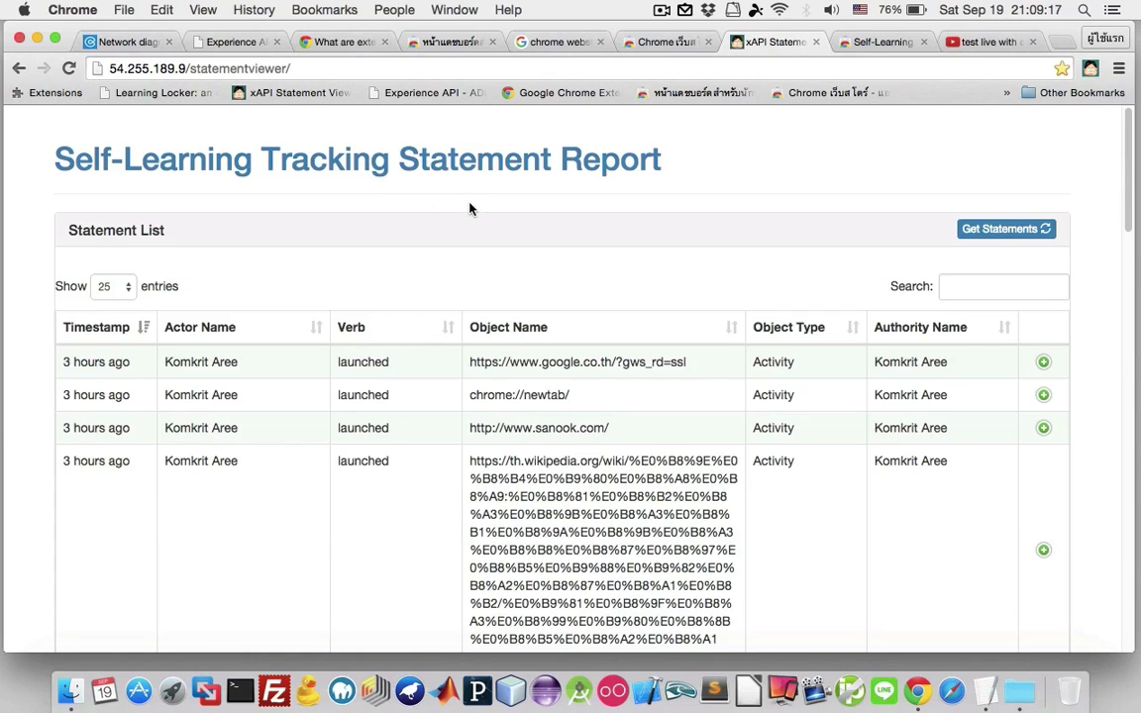
Fetch the latest statements and highlight the new video id and actor names.
{"action": "left_click", "coordinate": [1021, 231]}
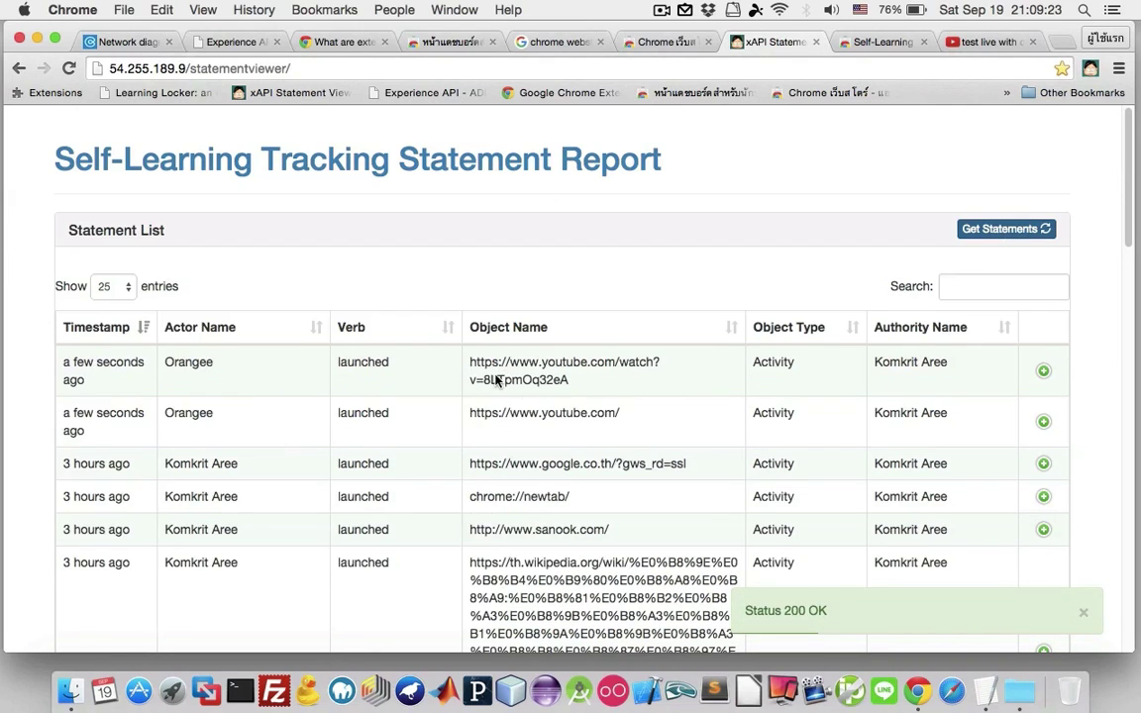
{"action": "left_click_drag", "start_coordinate": [584, 379], "coordinate": [454, 377]}
{"action": "left_click", "coordinate": [195, 385]}
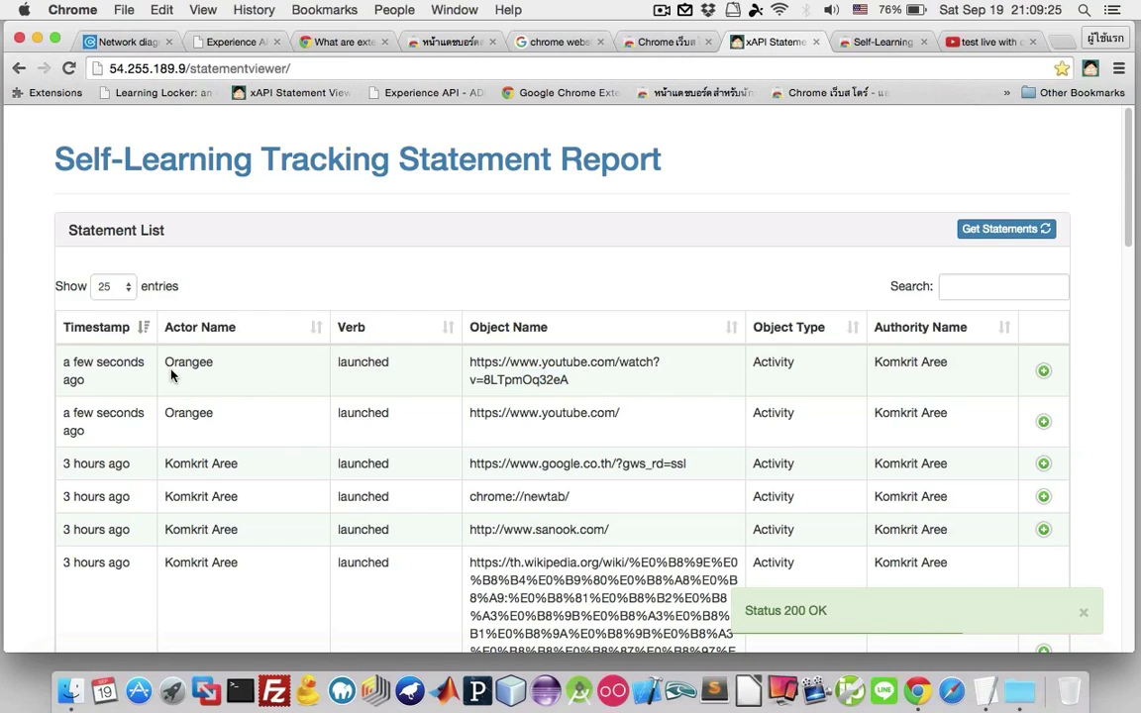
{"action": "left_click_drag", "start_coordinate": [171, 373], "coordinate": [313, 428]}
{"action": "left_click", "coordinate": [412, 433]}
Point out the YouTube home page and video URLs in the new launched rows.
{"action": "left_click_drag", "start_coordinate": [397, 421], "coordinate": [485, 438]}
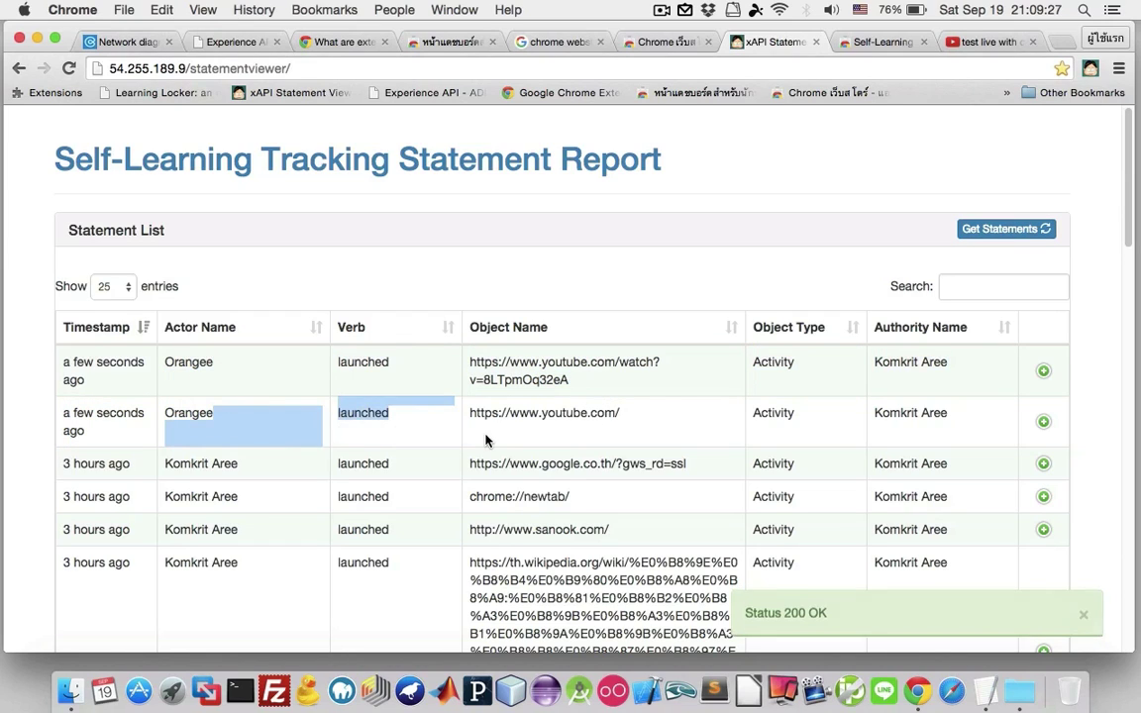
{"action": "left_click", "coordinate": [668, 416]}
{"action": "left_click_drag", "start_coordinate": [619, 414], "coordinate": [509, 417]}
{"action": "left_click", "coordinate": [396, 377]}
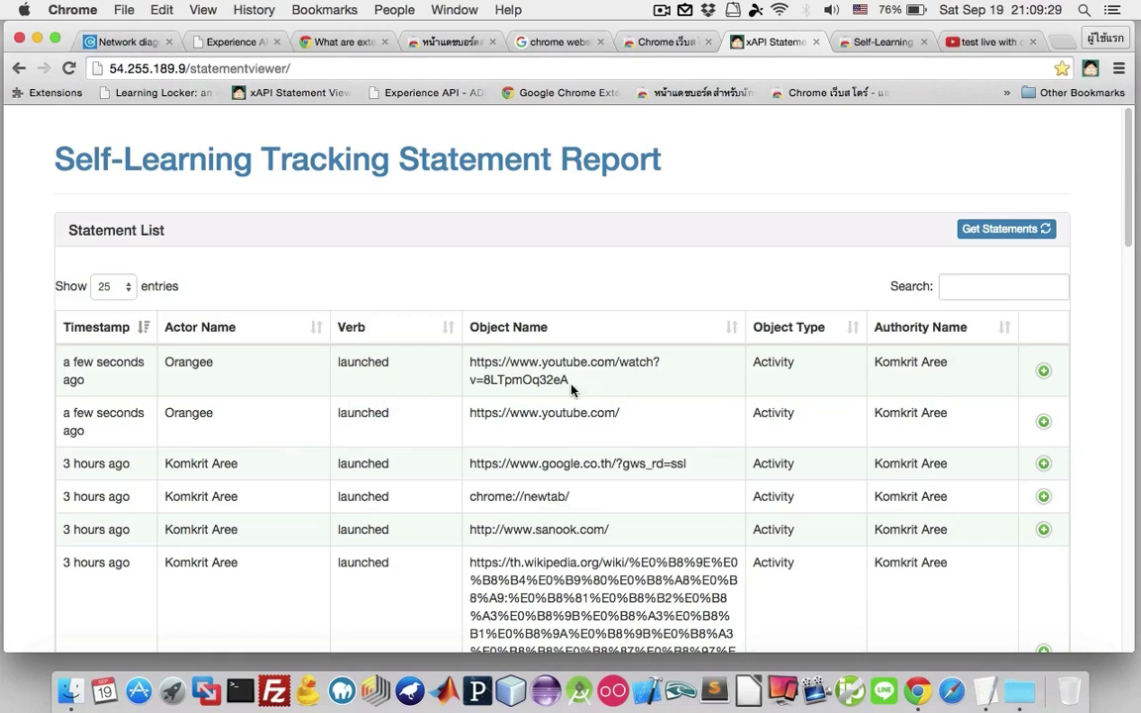
{"action": "left_click_drag", "start_coordinate": [562, 383], "coordinate": [466, 365]}
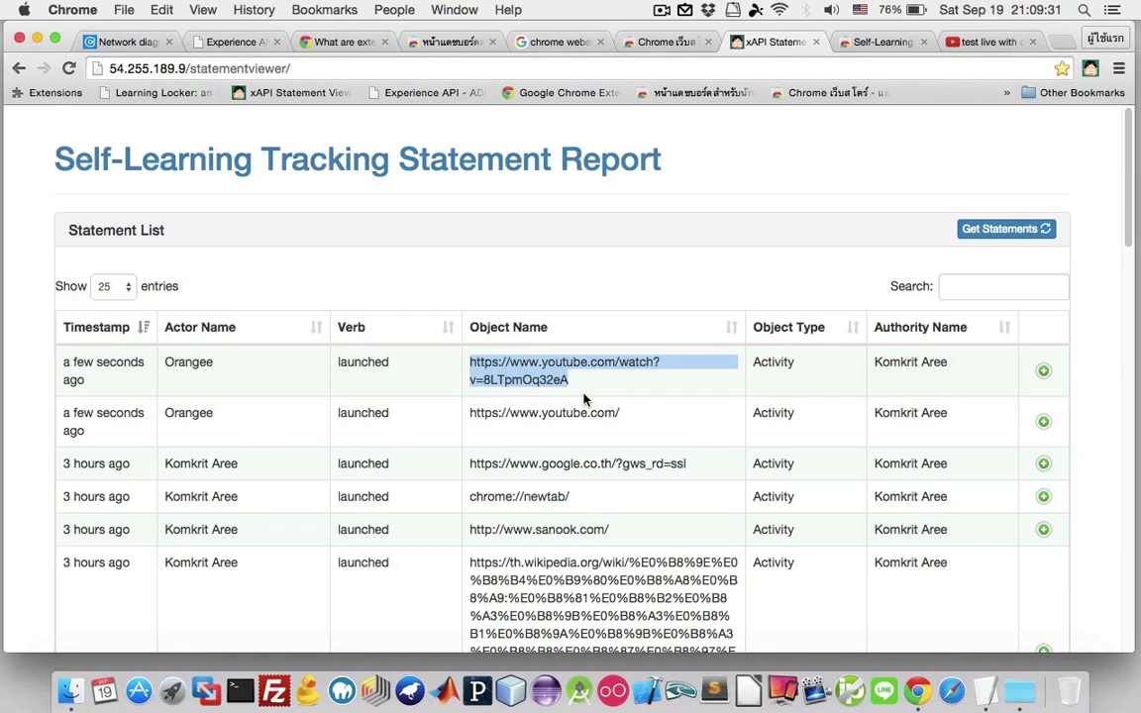
{"action": "left_click", "coordinate": [654, 417]}
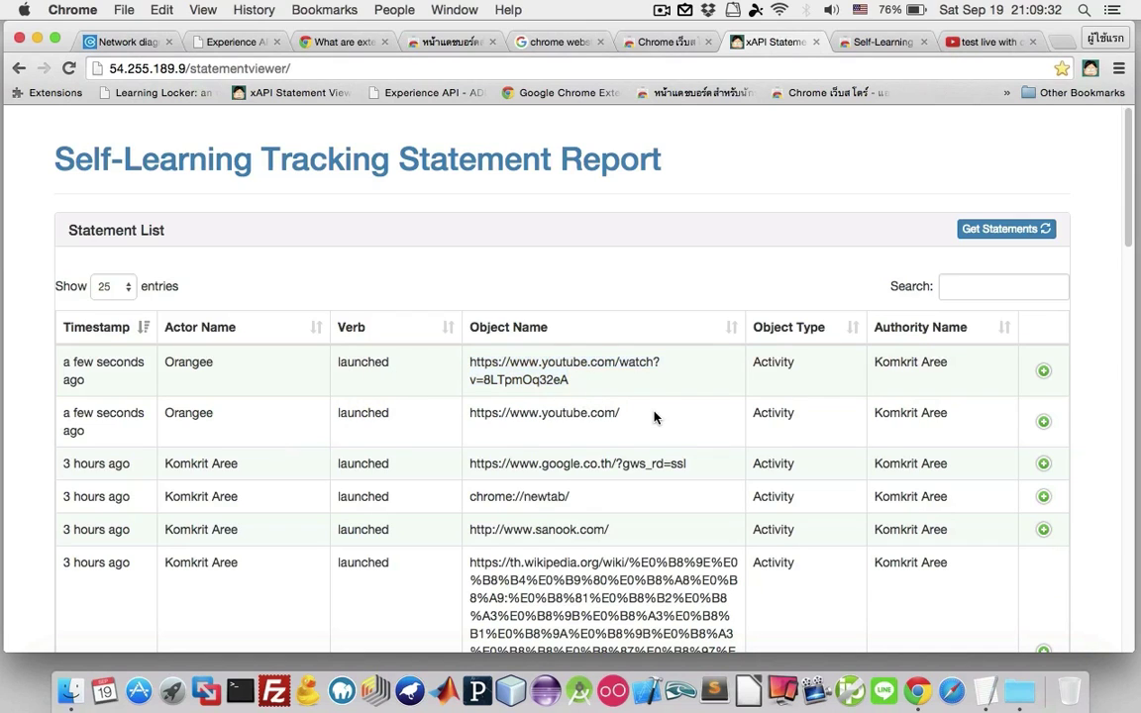
{"action": "left_click", "coordinate": [892, 44]}
Load pantip.com in place of the web-store page, then go back to the xAPI Statement tab.
{"action": "left_click", "coordinate": [781, 74]}
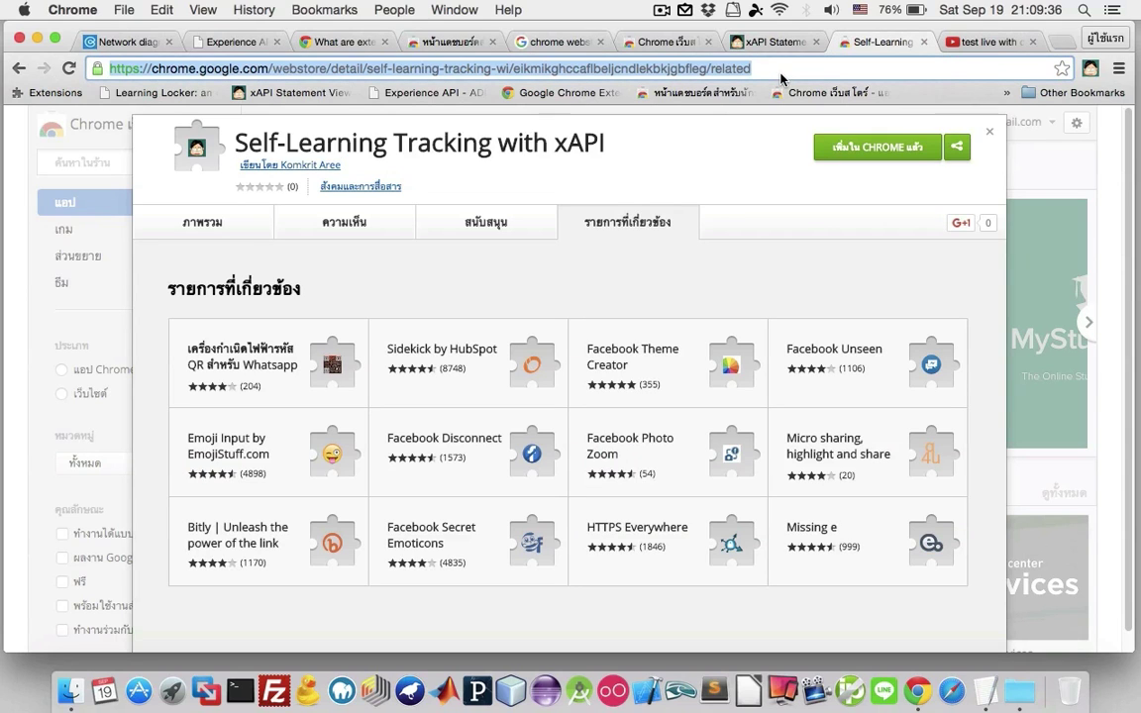
{"action": "type", "text": "sa"}
{"action": "key", "text": "Return"}
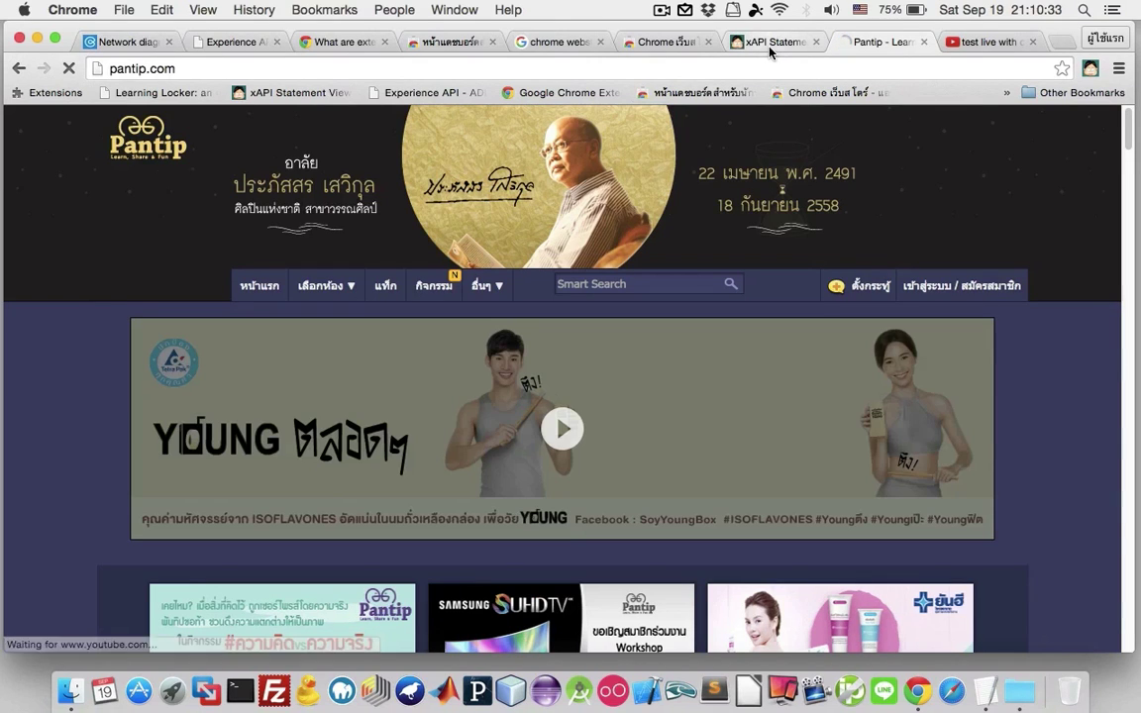
{"action": "left_click", "coordinate": [770, 47]}
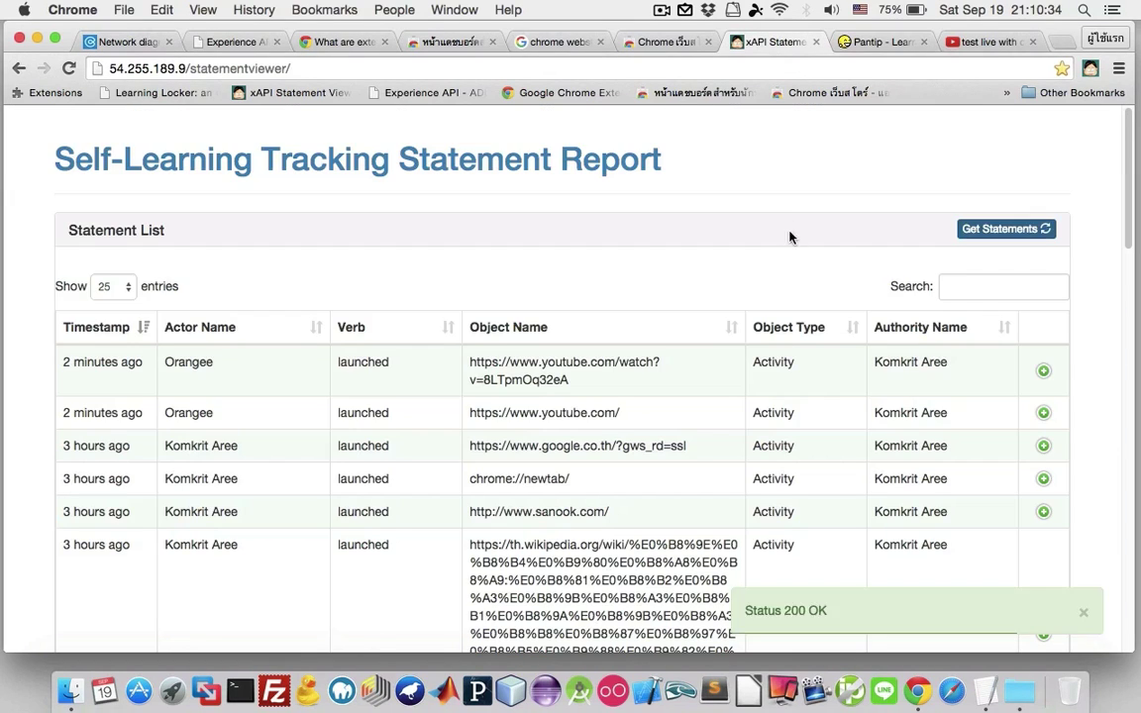
{"action": "left_click", "coordinate": [1030, 236]}
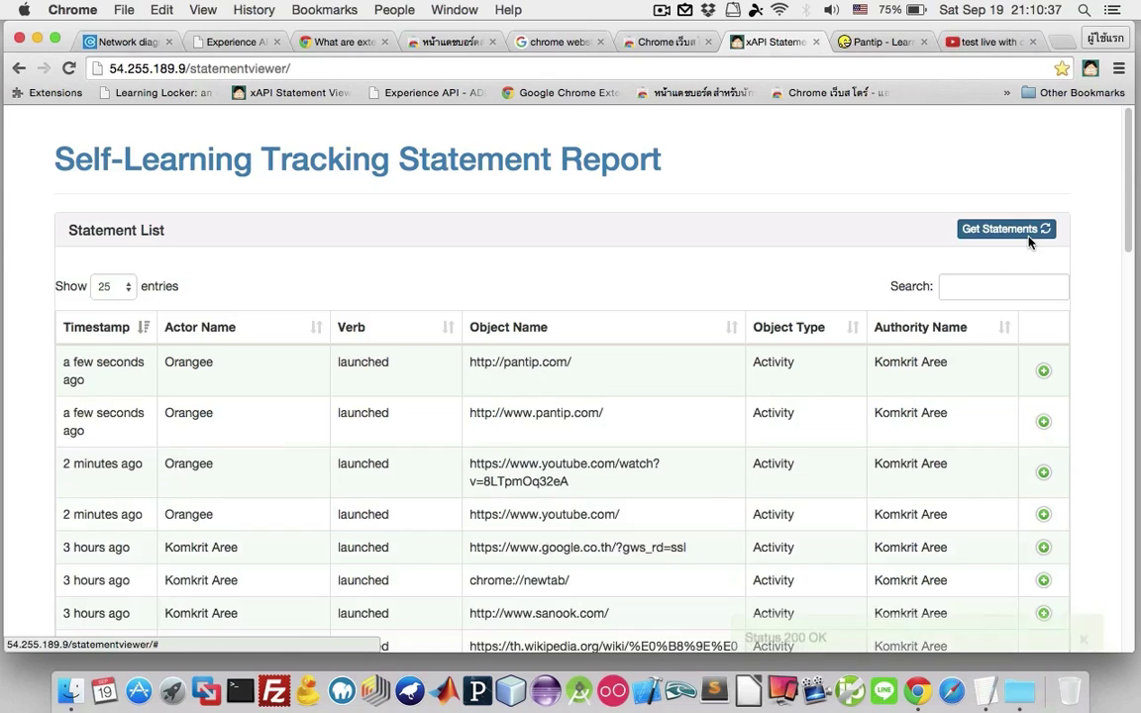
{"action": "left_click_drag", "start_coordinate": [630, 430], "coordinate": [576, 396]}
{"action": "left_click", "coordinate": [576, 396]}
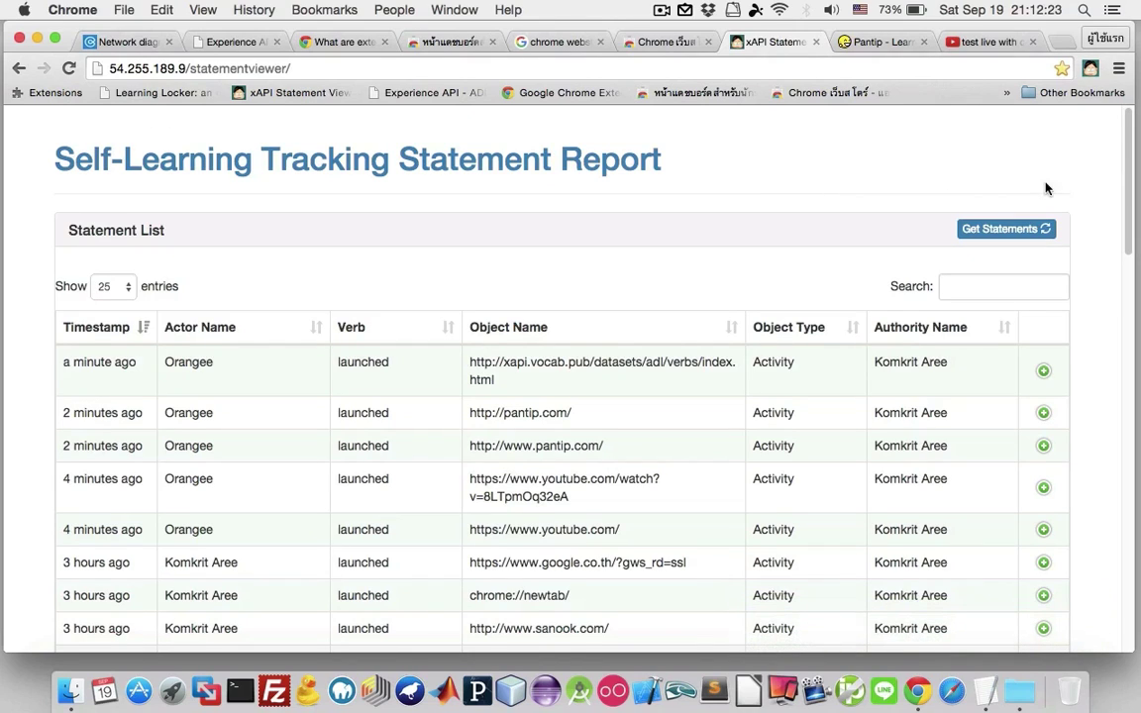
{"action": "left_click", "coordinate": [1091, 70]}
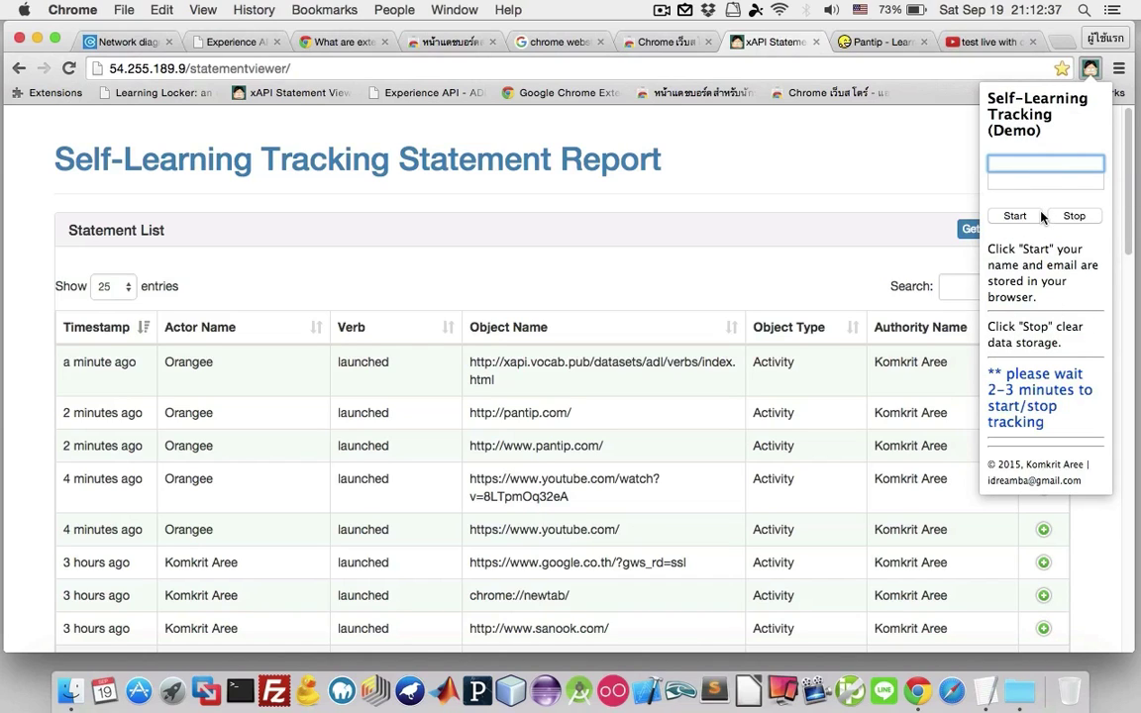
Reload the report page and stop the Self-Learning Tracking extension, clearing the stored user details.
{"action": "left_click", "coordinate": [945, 149]}
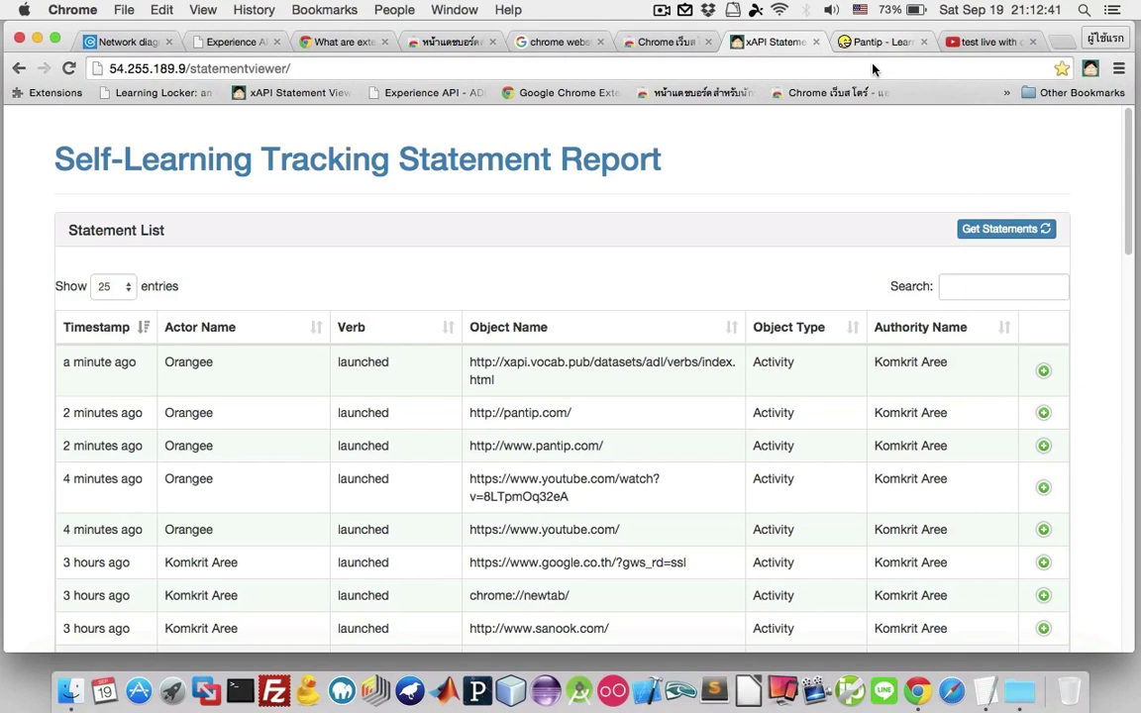
{"action": "left_click", "coordinate": [785, 58]}
{"action": "key", "text": "Return"}
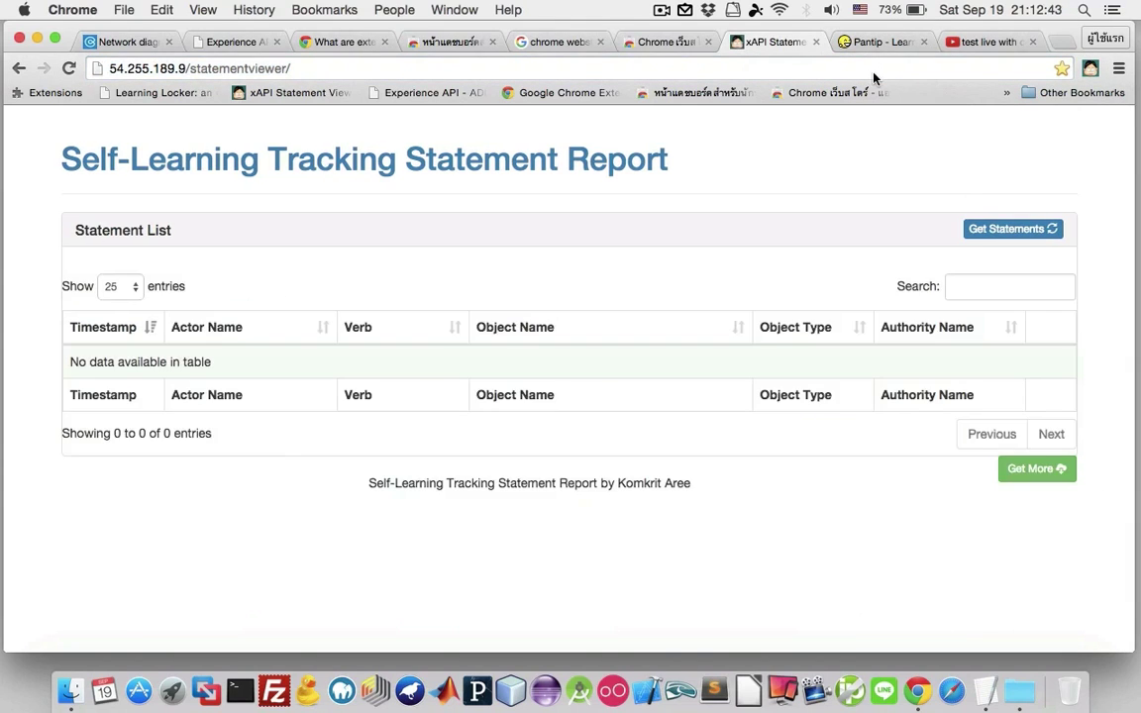
{"action": "left_click", "coordinate": [1091, 69]}
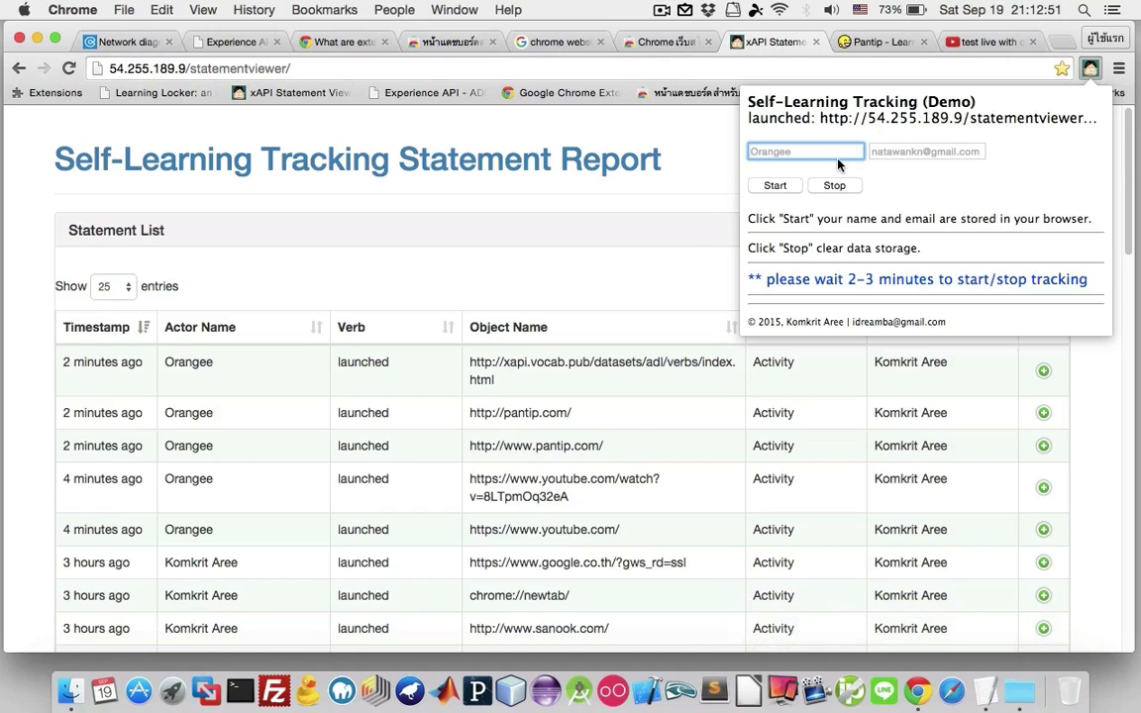
{"action": "left_click", "coordinate": [837, 188]}
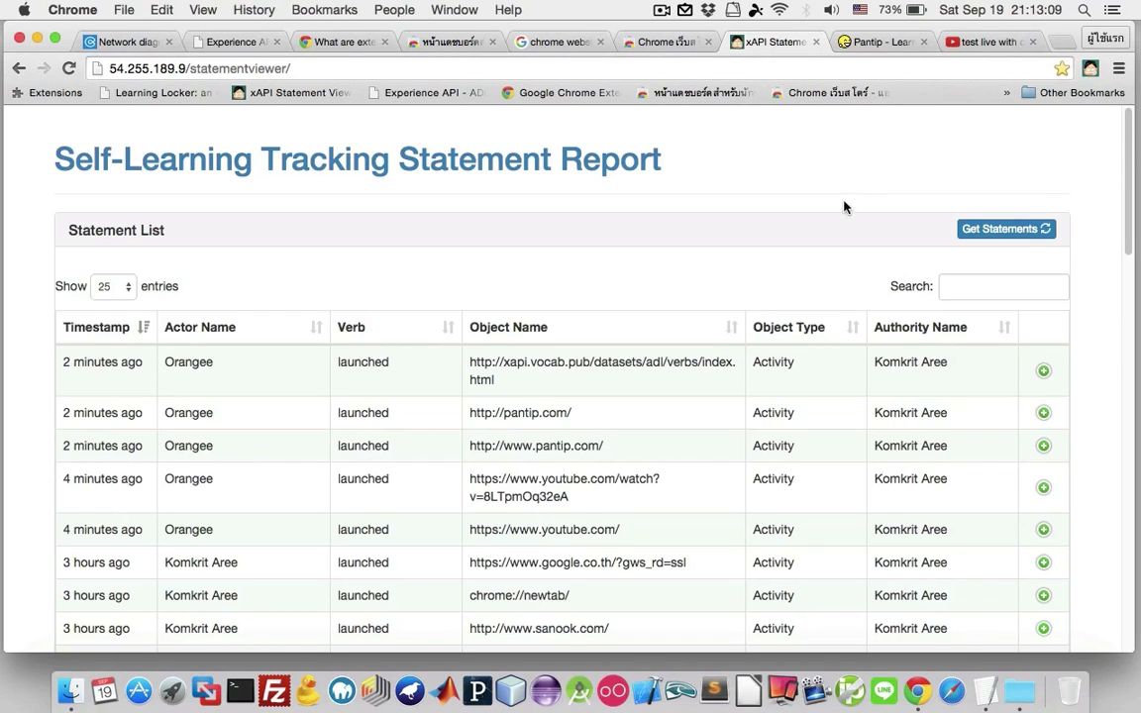
On the desktop, minimize TextEdit and preview the verb_design xAPI Verb Groups image.
{"action": "scroll", "coordinate": [400, 372], "scroll_direction": "down", "scroll_amount": 1}
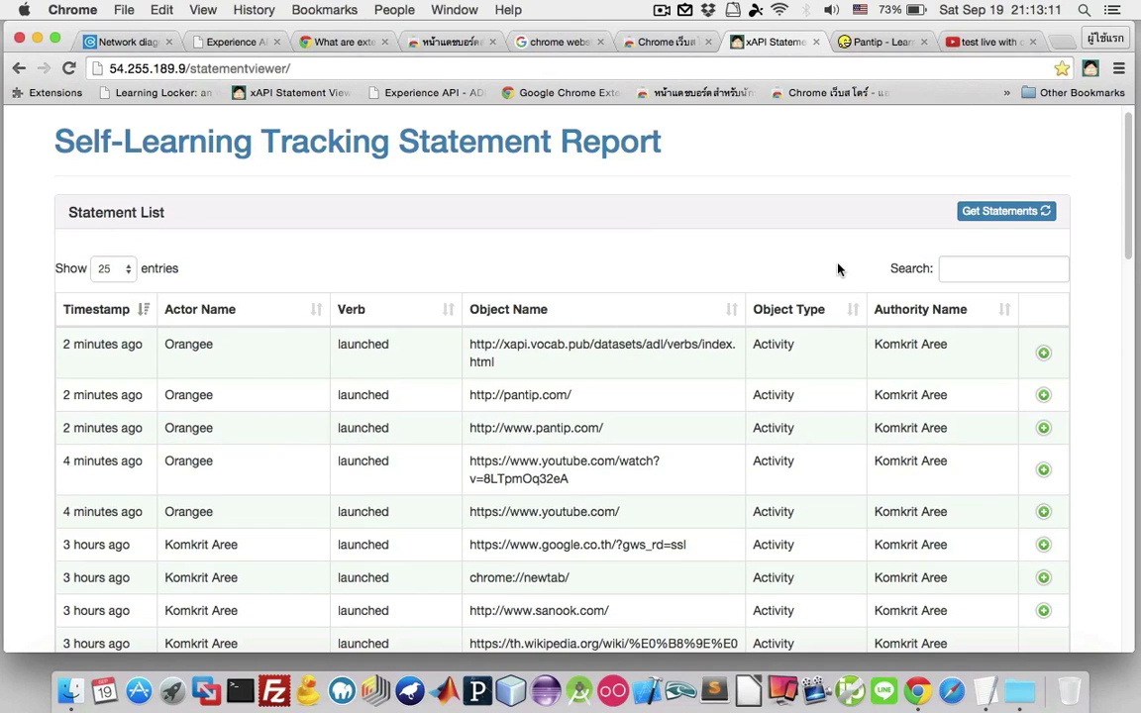
{"action": "key", "text": "ctrl+Right"}
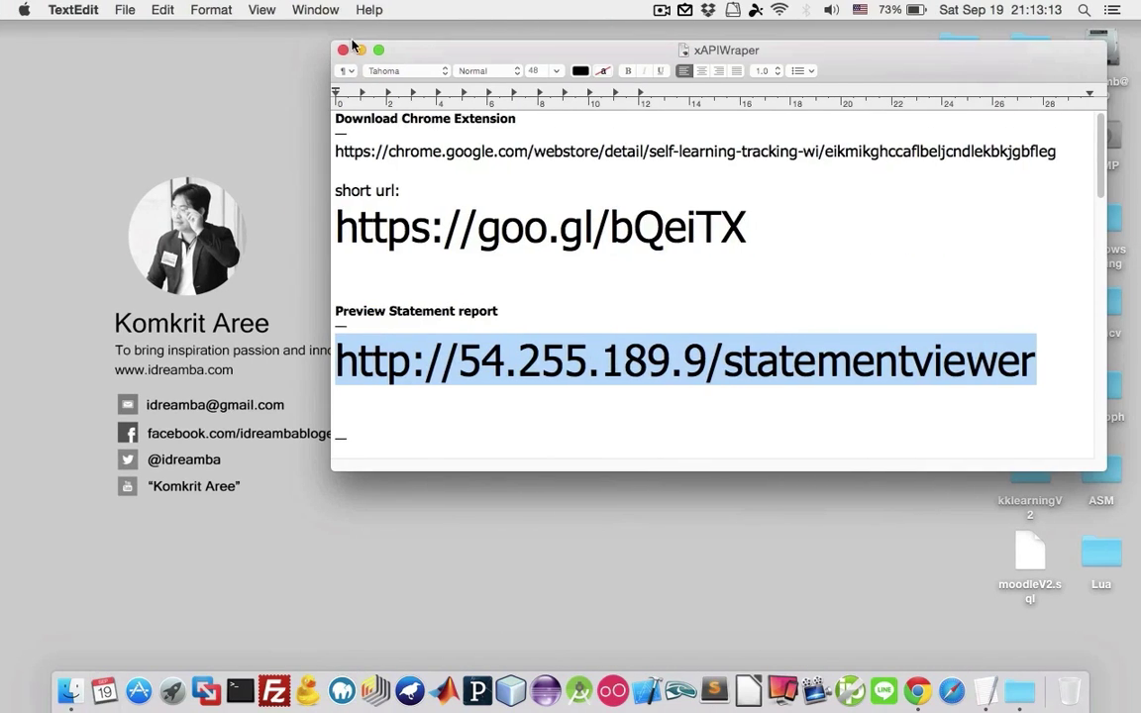
{"action": "left_click", "coordinate": [361, 50]}
{"action": "left_click", "coordinate": [967, 155]}
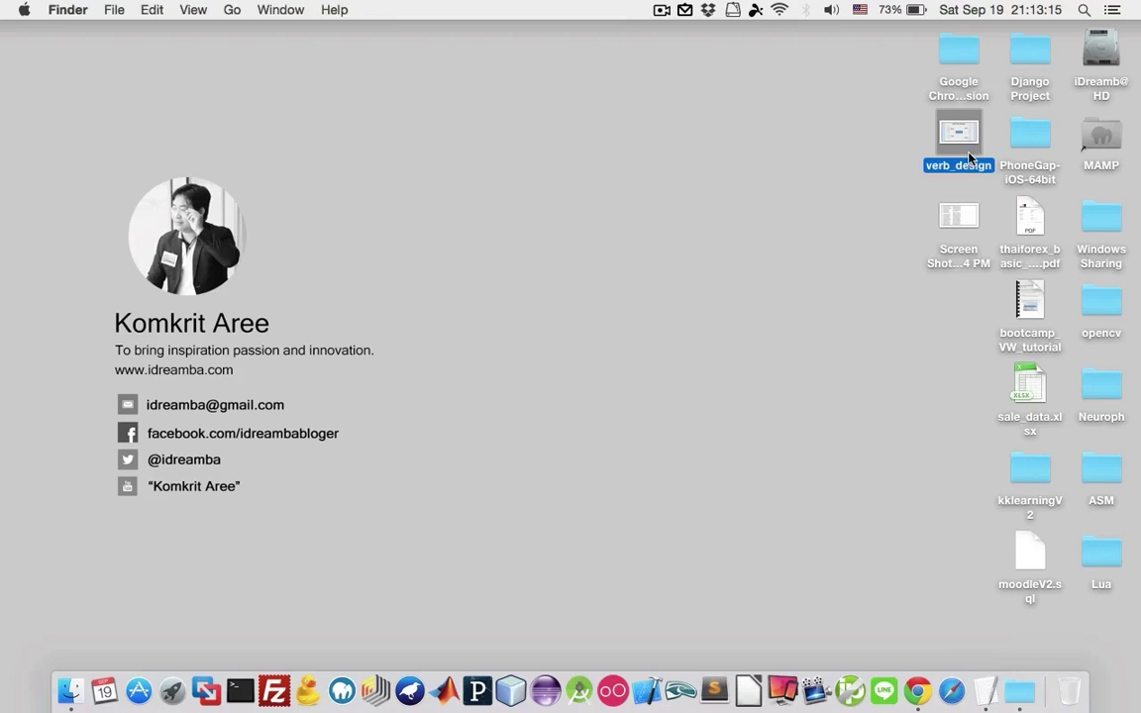
{"action": "key", "text": "space"}
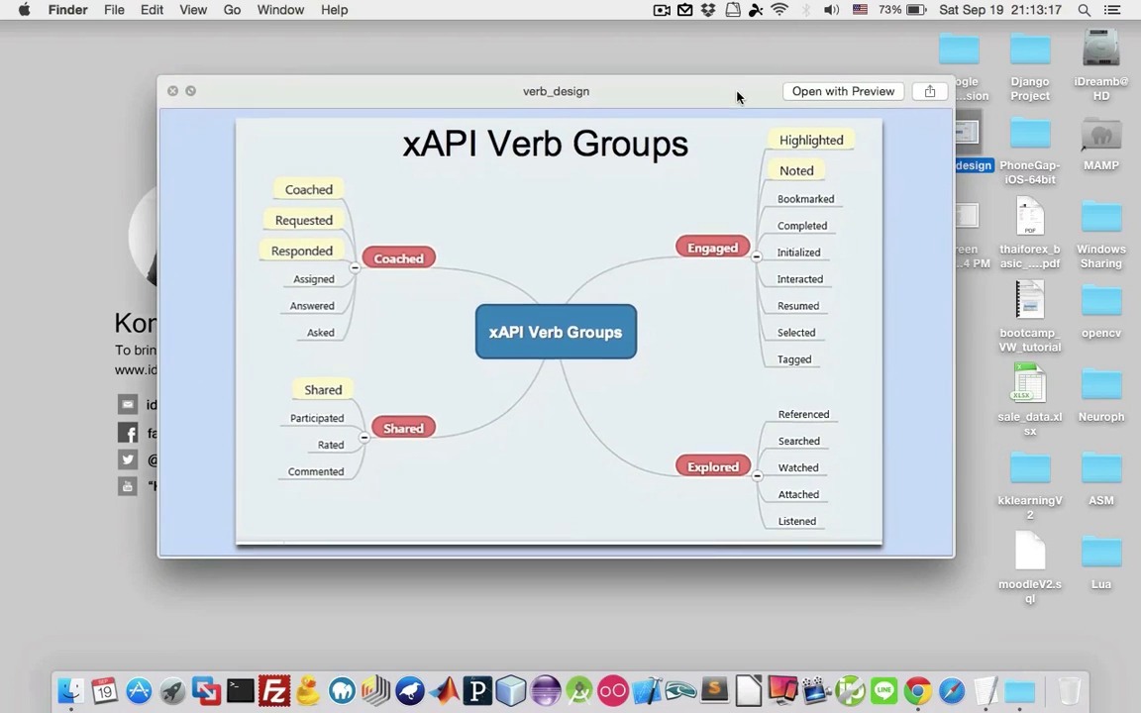